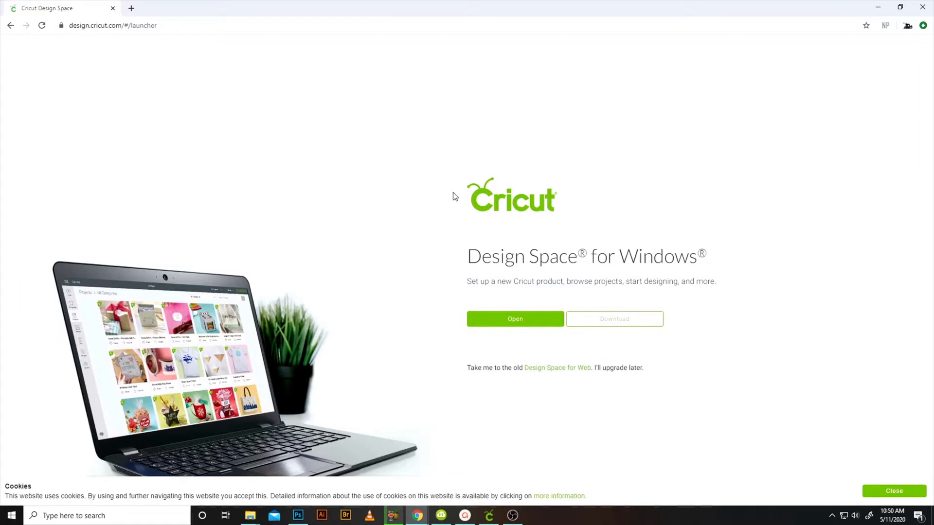
- Switch to the Cricut Design Space desktop app and add the text "Repeat Read Return" near the upper-left part of the canvas
{"action": "left_click", "coordinate": [493, 519]}
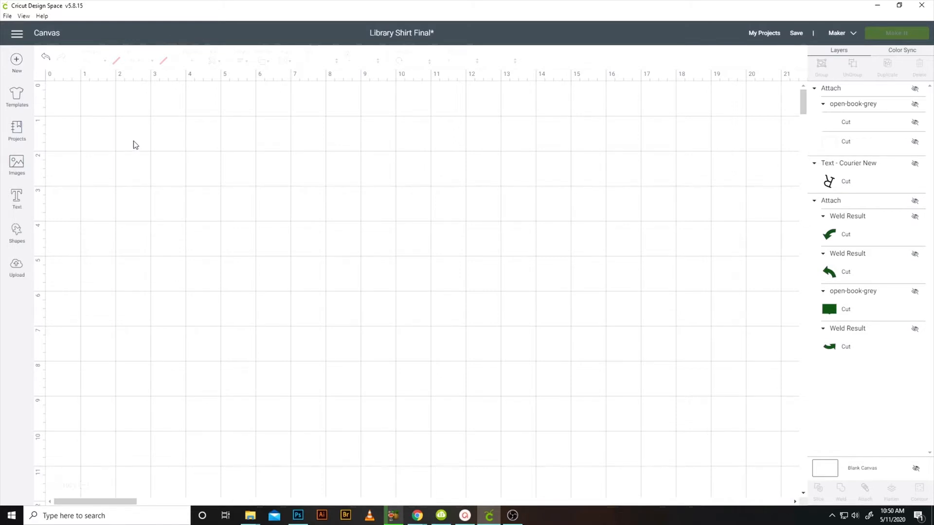
{"action": "left_click", "coordinate": [18, 196]}
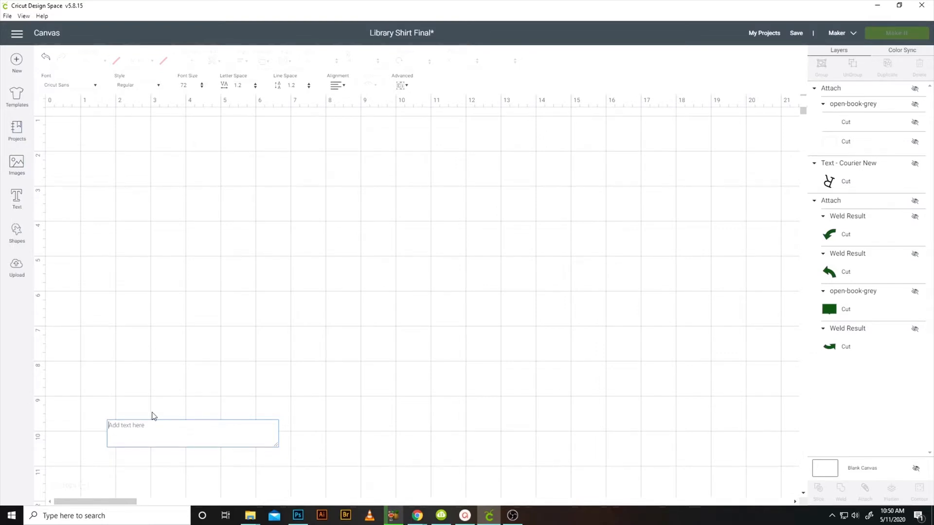
{"action": "key", "text": "ctrl+v"}
{"action": "left_click_drag", "start_coordinate": [447, 429], "coordinate": [321, 126]}
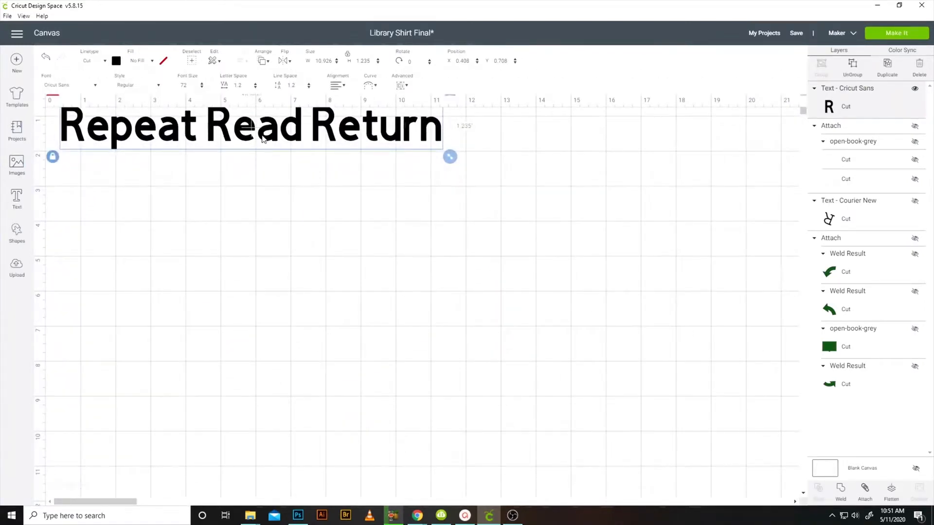
{"action": "left_click_drag", "start_coordinate": [263, 140], "coordinate": [262, 197]}
- Filter the fonts to My Fonts, search for "Cou" and set the "Repeat Read Return" text to Courier New
{"action": "double_click", "coordinate": [262, 198]}
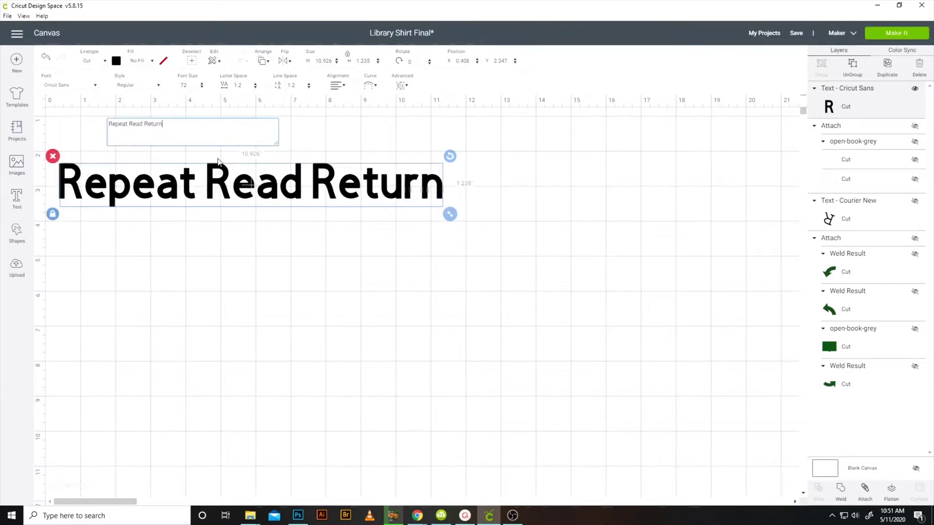
{"action": "left_click", "coordinate": [171, 126]}
{"action": "left_click", "coordinate": [71, 86]}
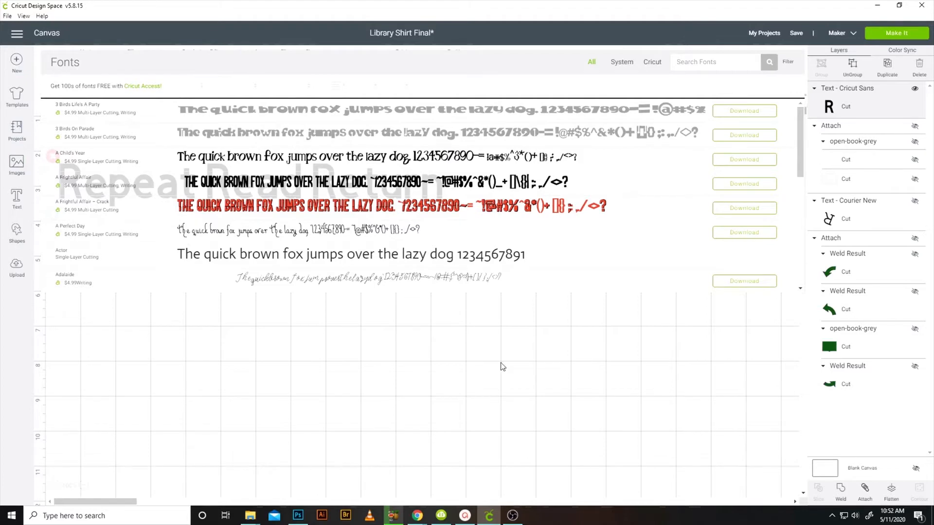
{"action": "left_click", "coordinate": [791, 67]}
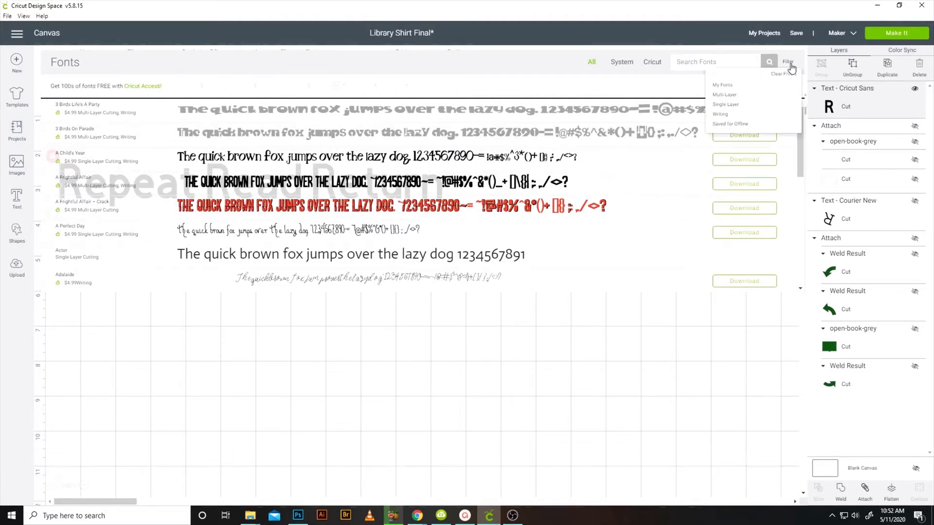
{"action": "left_click", "coordinate": [725, 86]}
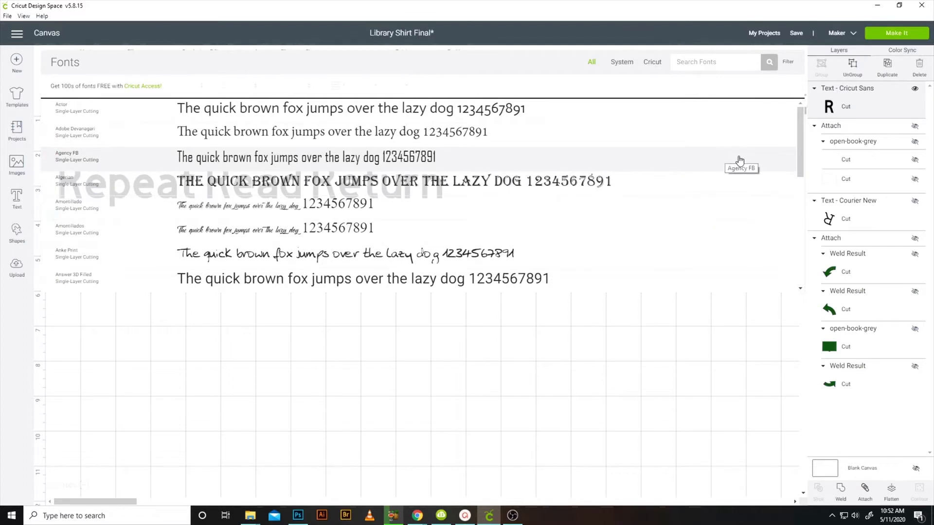
{"action": "left_click", "coordinate": [693, 66]}
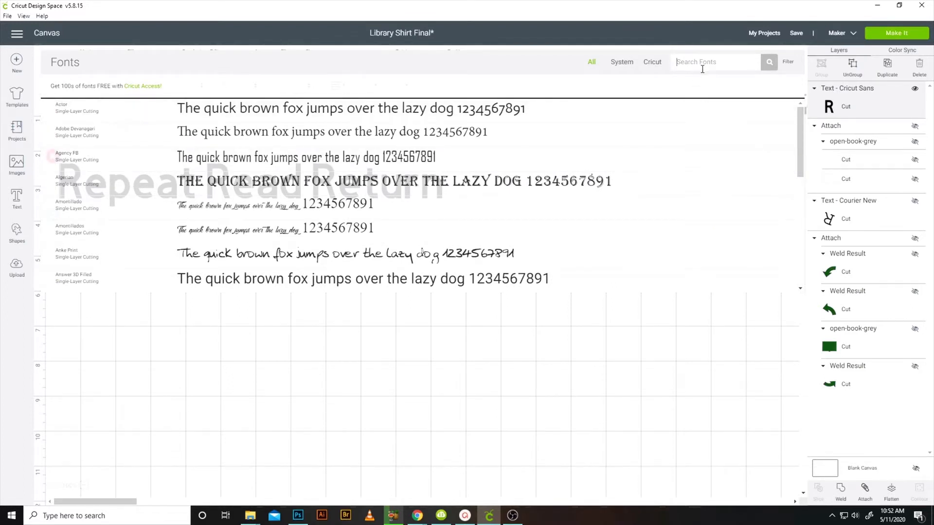
{"action": "type", "text": "Cou"}
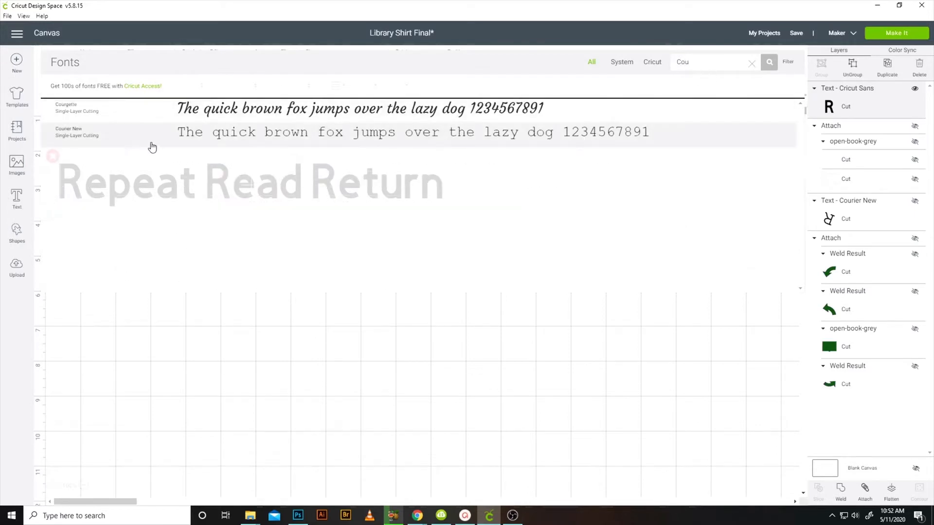
{"action": "left_click", "coordinate": [140, 141]}
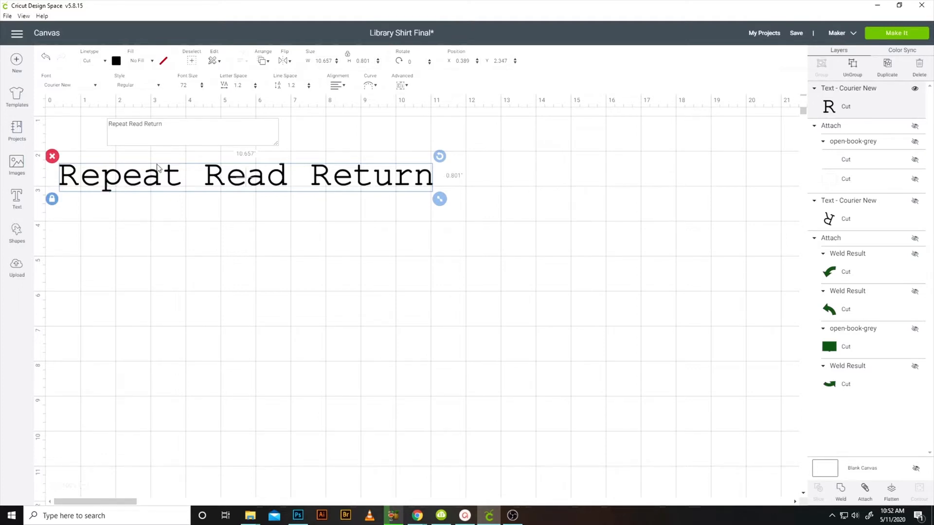
- Move the text up slightly and curve it into an open circle with a diameter of about 3.768
{"action": "left_click_drag", "start_coordinate": [121, 184], "coordinate": [122, 138]}
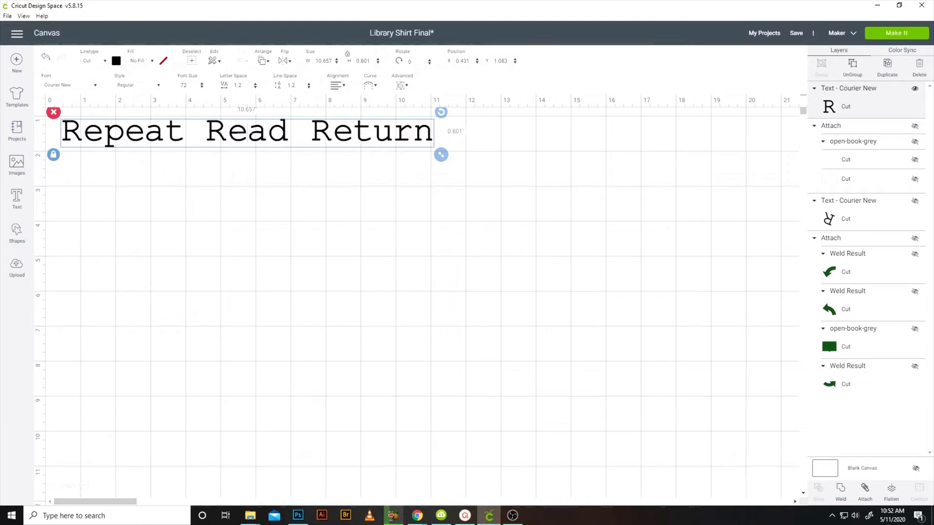
{"action": "left_click", "coordinate": [372, 85]}
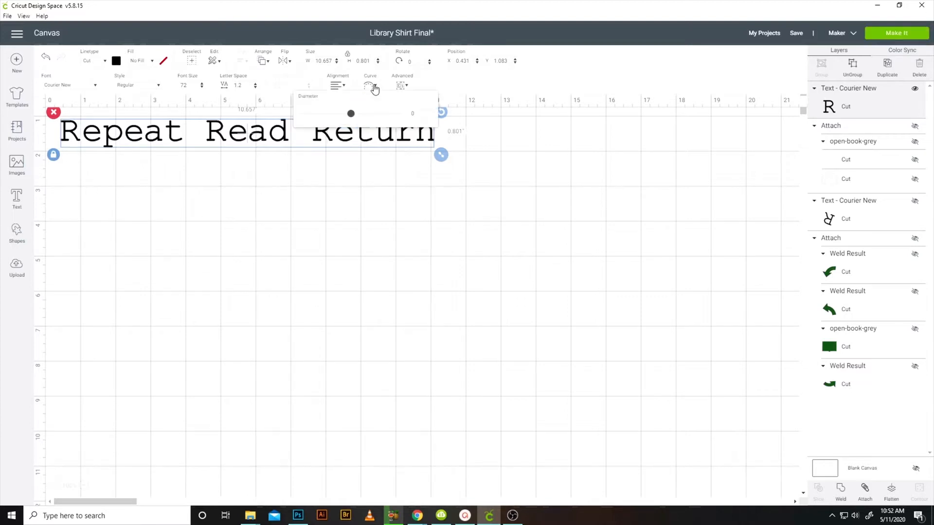
{"action": "left_click_drag", "start_coordinate": [351, 115], "coordinate": [401, 150]}
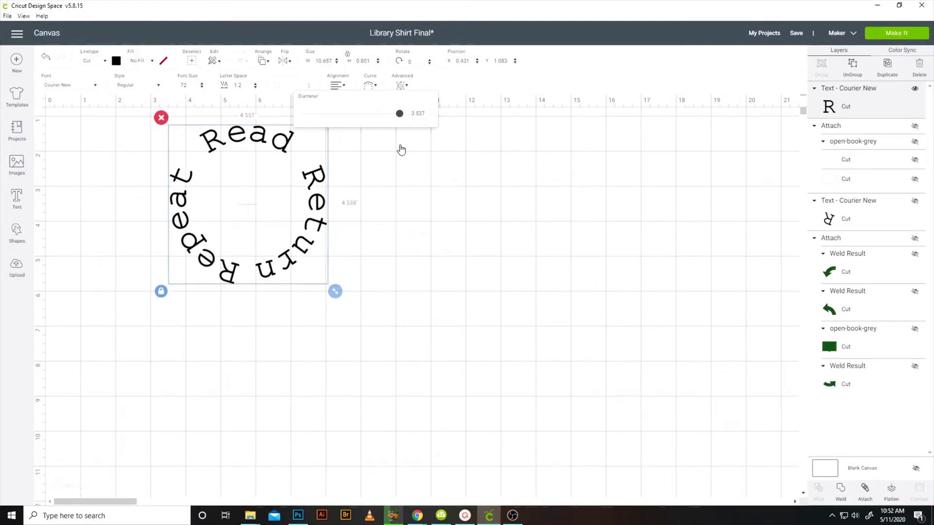
{"action": "left_click_drag", "start_coordinate": [401, 149], "coordinate": [399, 149]}
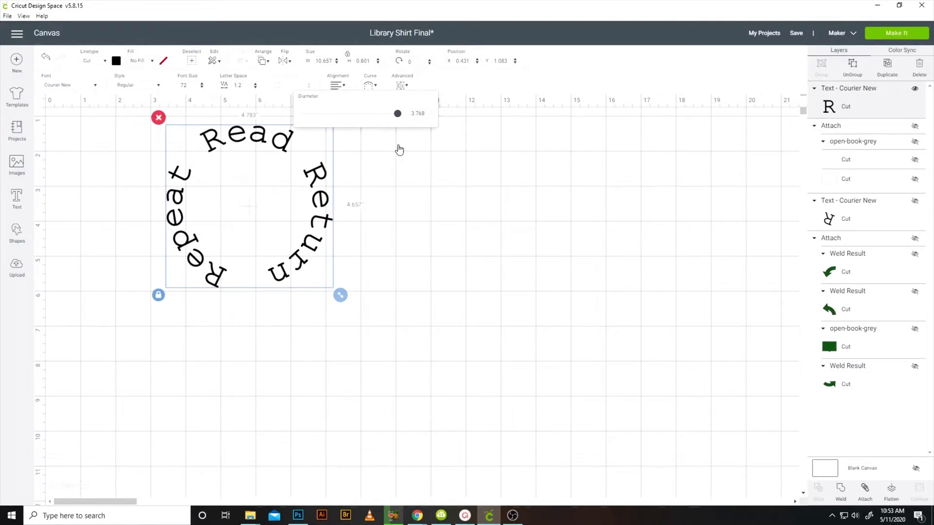
{"action": "left_click", "coordinate": [398, 182]}
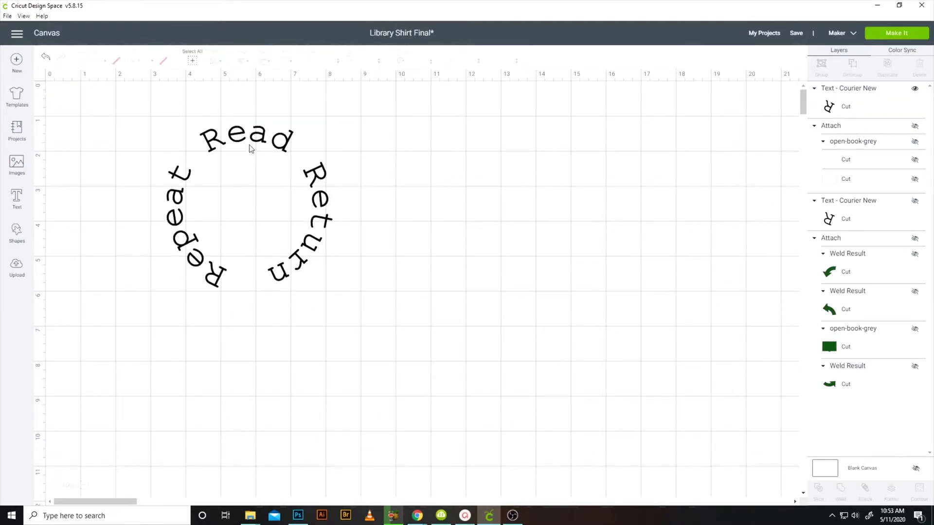
- Move the curved text to the canvas origin and enlarge it proportionally to about 7 in wide
{"action": "left_click_drag", "start_coordinate": [246, 137], "coordinate": [139, 96]}
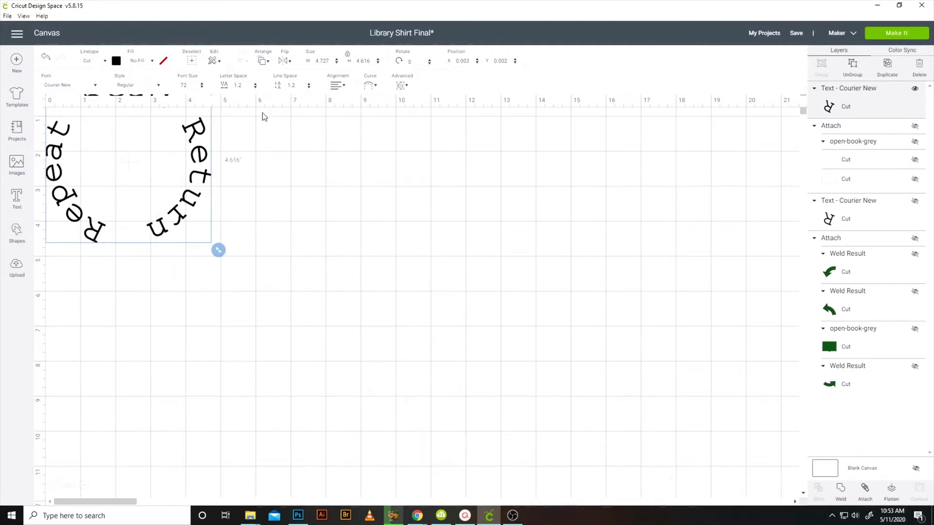
{"action": "left_click_drag", "start_coordinate": [218, 250], "coordinate": [234, 278]}
{"action": "left_click_drag", "start_coordinate": [248, 298], "coordinate": [300, 337]}
{"action": "left_click", "coordinate": [227, 222]}
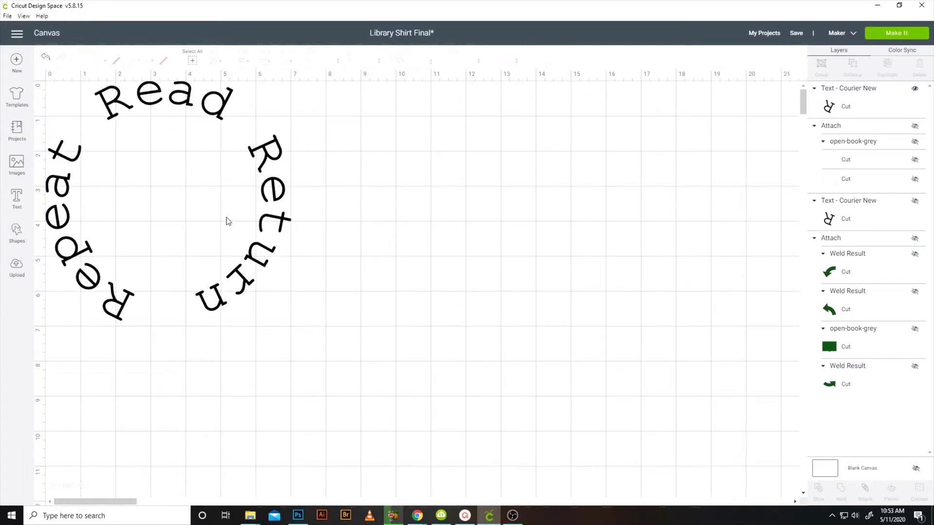
- Reposition the enlarged curved text close to the canvas's upper-left corner, at about X 0.13, Y 0.1
{"action": "left_click_drag", "start_coordinate": [209, 103], "coordinate": [254, 161]}
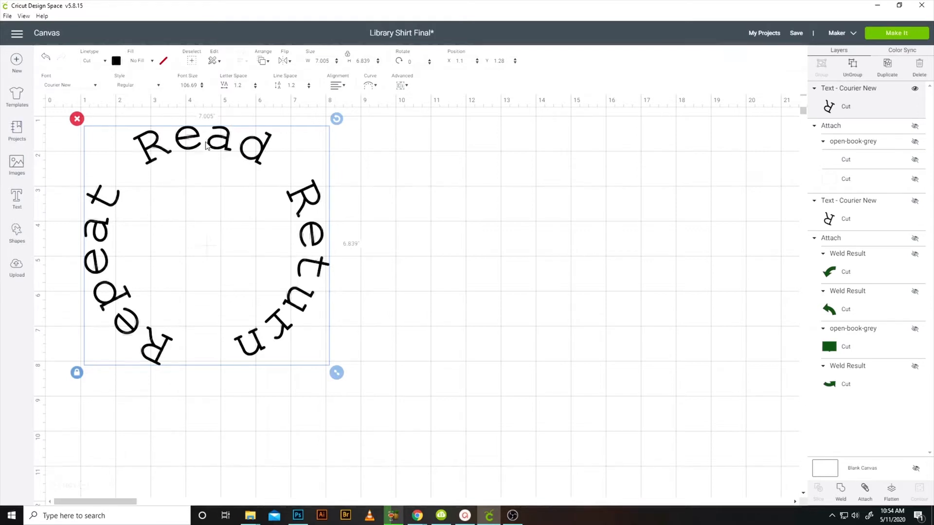
{"action": "left_click", "coordinate": [436, 177]}
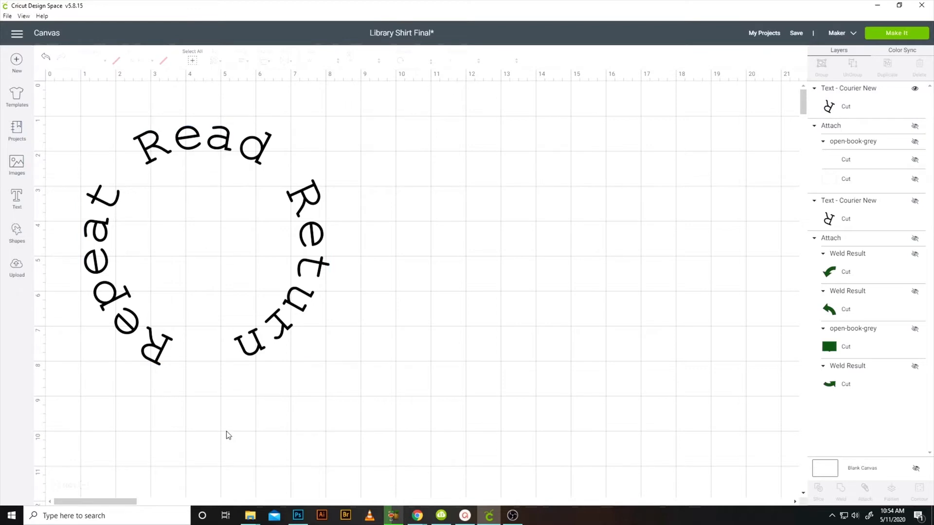
{"action": "left_click_drag", "start_coordinate": [217, 144], "coordinate": [214, 127]}
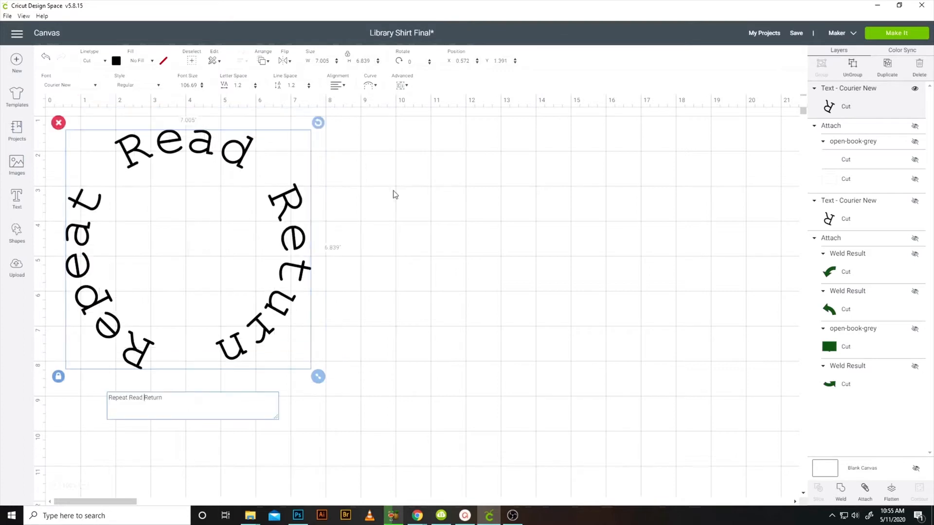
{"action": "left_click", "coordinate": [393, 194]}
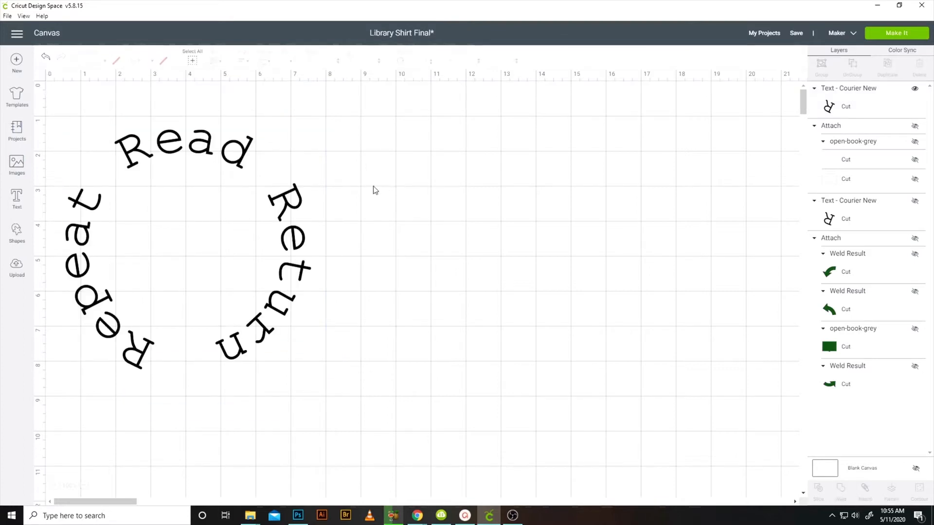
{"action": "left_click_drag", "start_coordinate": [227, 150], "coordinate": [211, 107]}
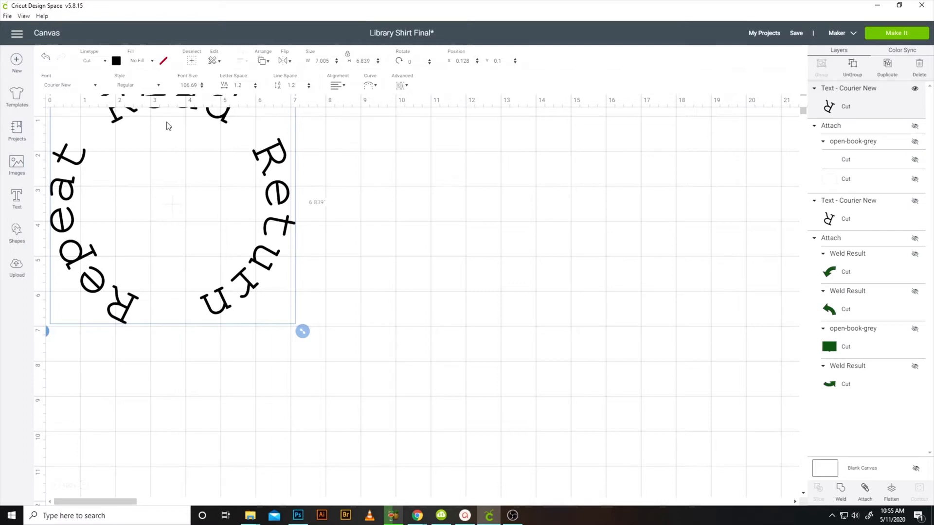
{"action": "left_click", "coordinate": [16, 266]}
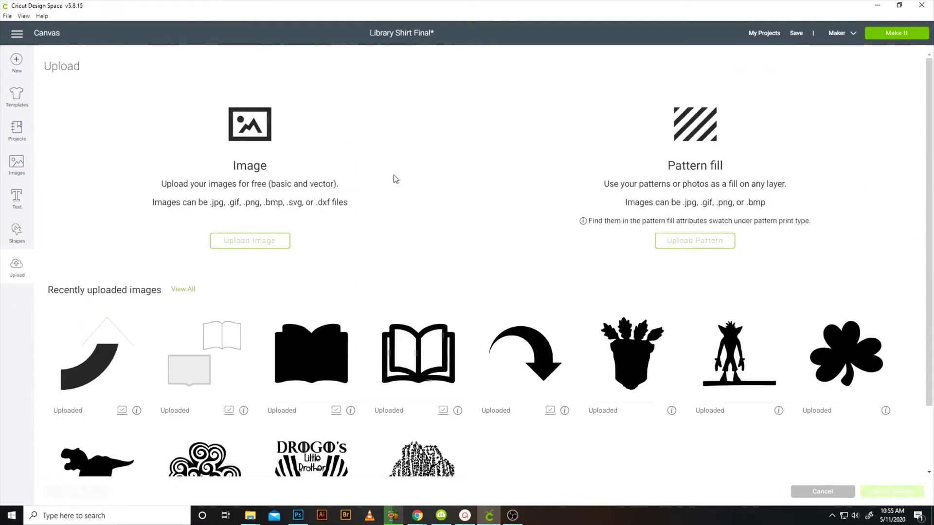
{"action": "left_click", "coordinate": [244, 242]}
{"action": "left_click", "coordinate": [486, 262]}
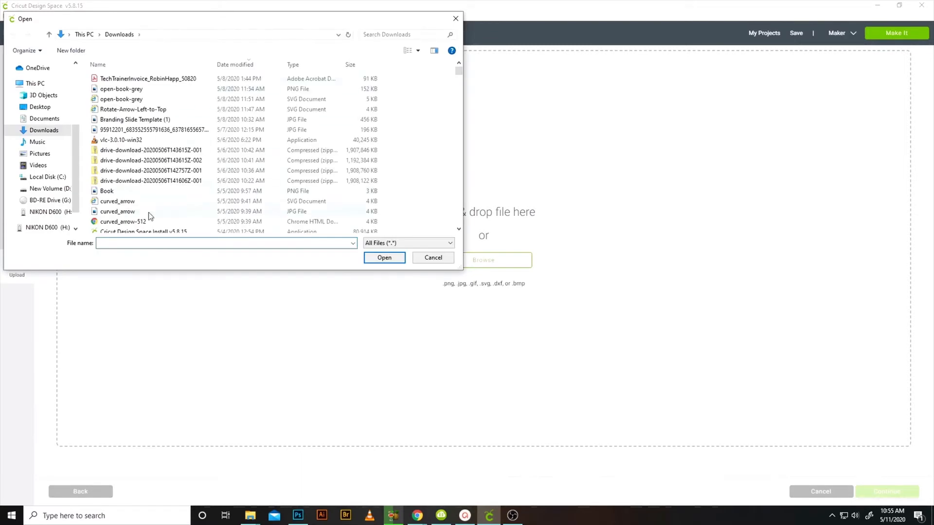
{"action": "left_click", "coordinate": [433, 257]}
{"action": "left_click", "coordinate": [815, 491]}
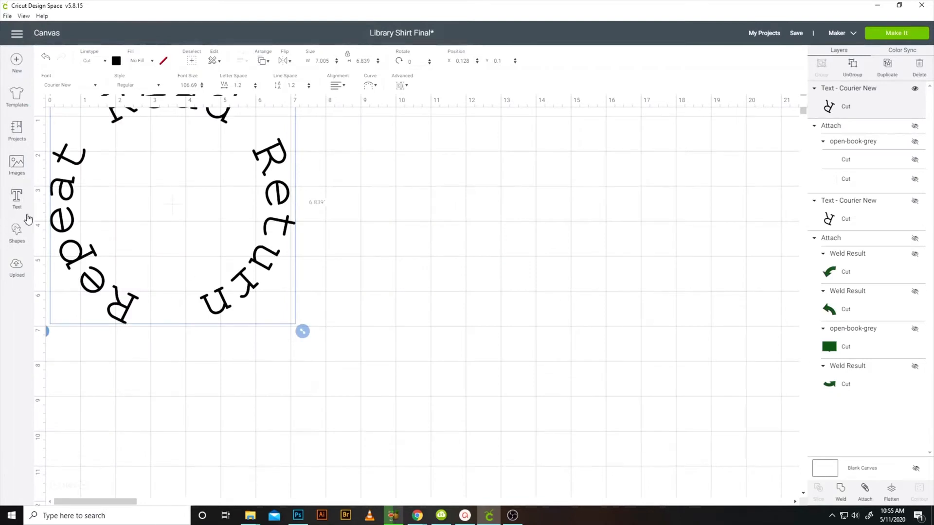
- Insert the recently uploaded Rotate-Arrow-Left-to-Top and open-book-grey images onto the canvas
{"action": "left_click", "coordinate": [18, 267]}
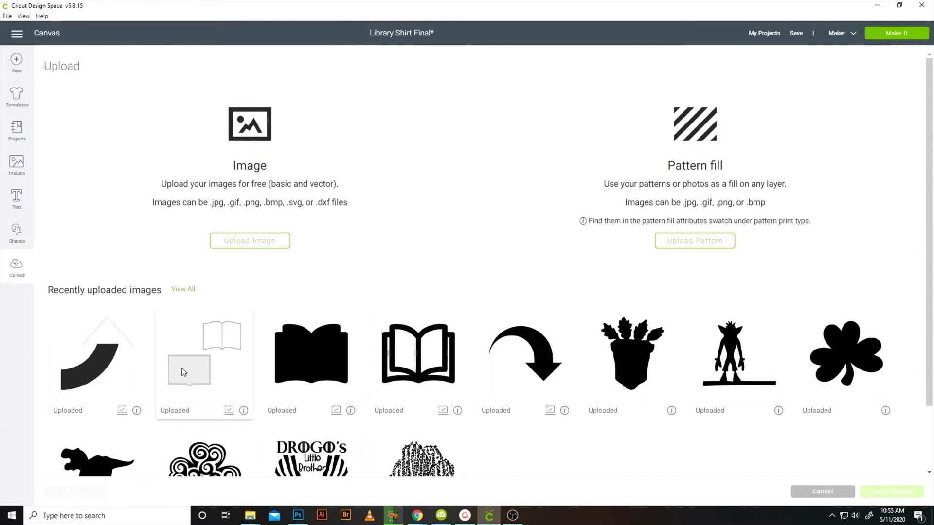
{"action": "left_click", "coordinate": [73, 369]}
{"action": "left_click", "coordinate": [207, 365]}
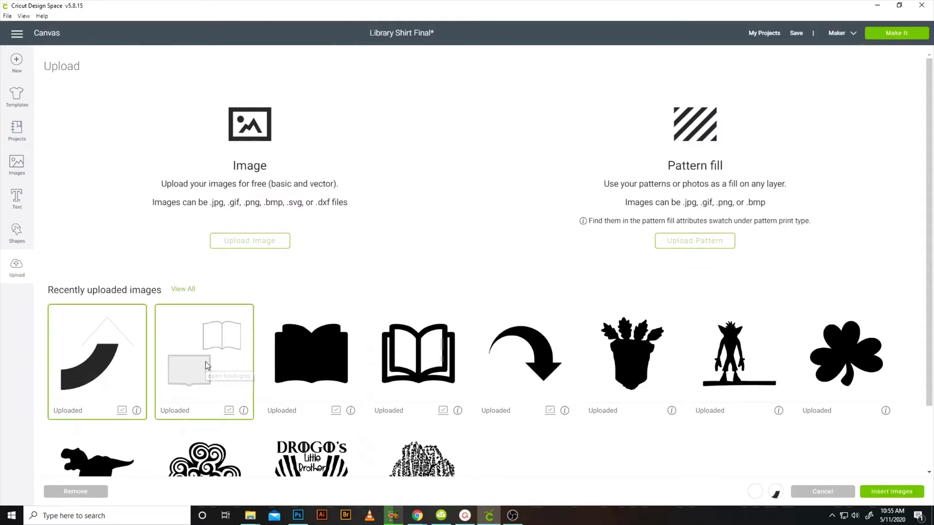
{"action": "left_click", "coordinate": [880, 493]}
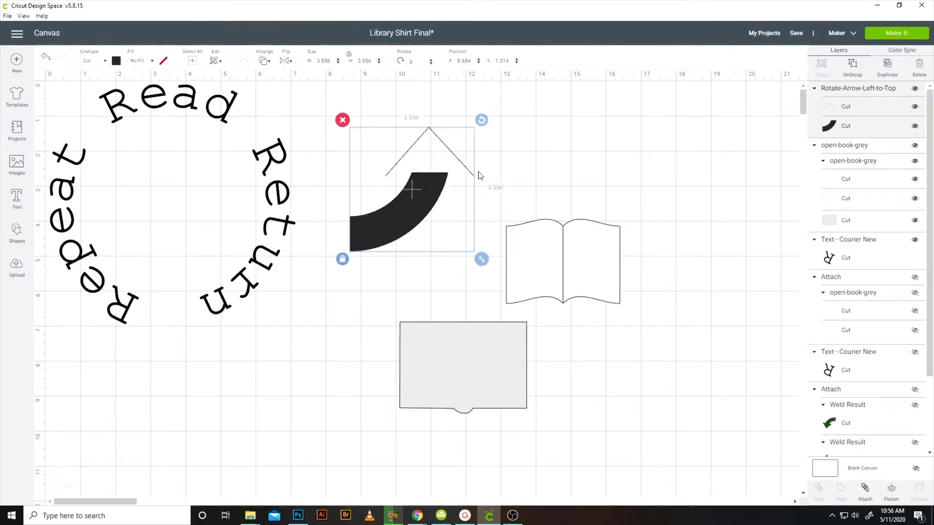
{"action": "left_click", "coordinate": [507, 187]}
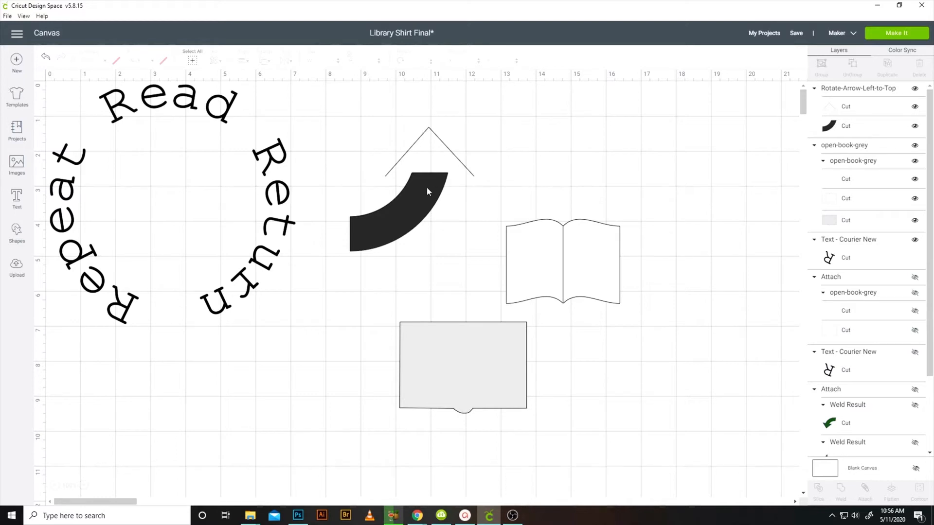
- Add a triangle, unlock its proportions, resize it to about 2.58 by 1.36 in and fit it over the arrowhead outline
{"action": "left_click", "coordinate": [16, 234]}
{"action": "left_click", "coordinate": [56, 200]}
{"action": "left_click_drag", "start_coordinate": [197, 206], "coordinate": [548, 142]}
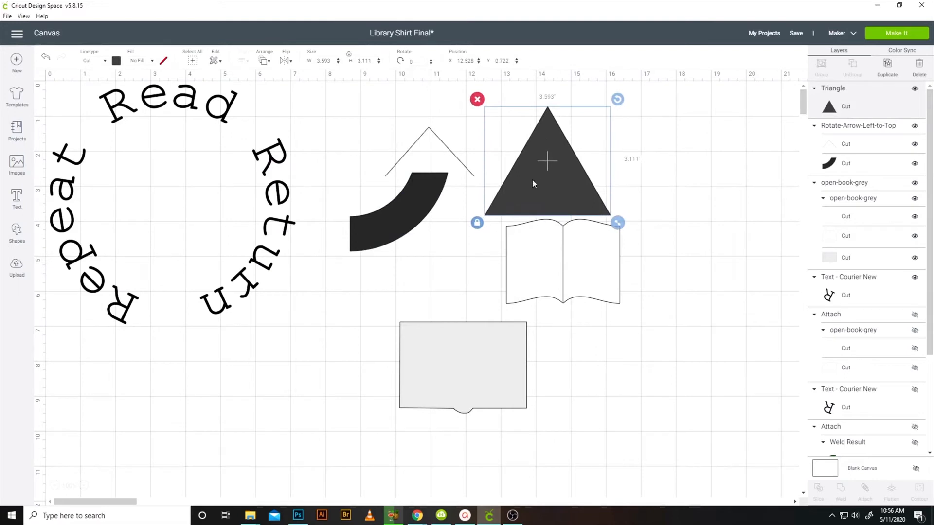
{"action": "left_click", "coordinate": [477, 225]}
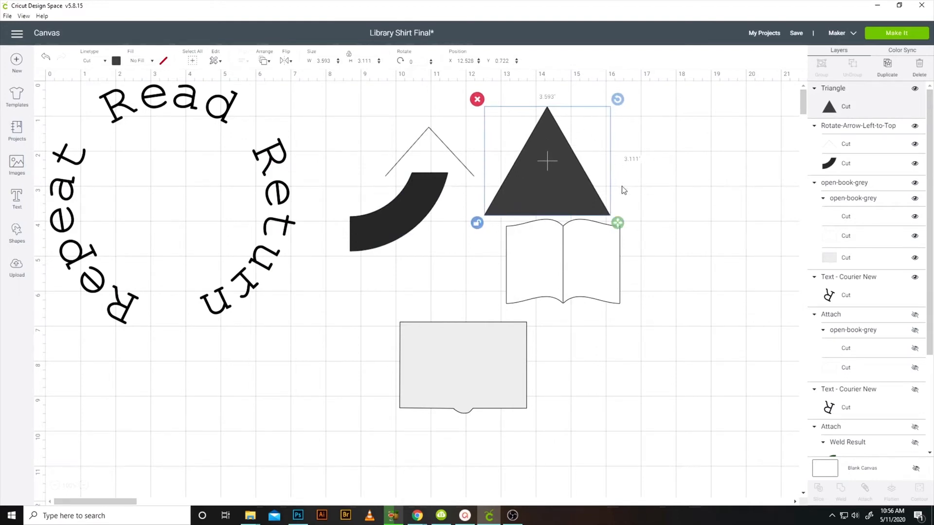
{"action": "left_click_drag", "start_coordinate": [617, 223], "coordinate": [446, 169]}
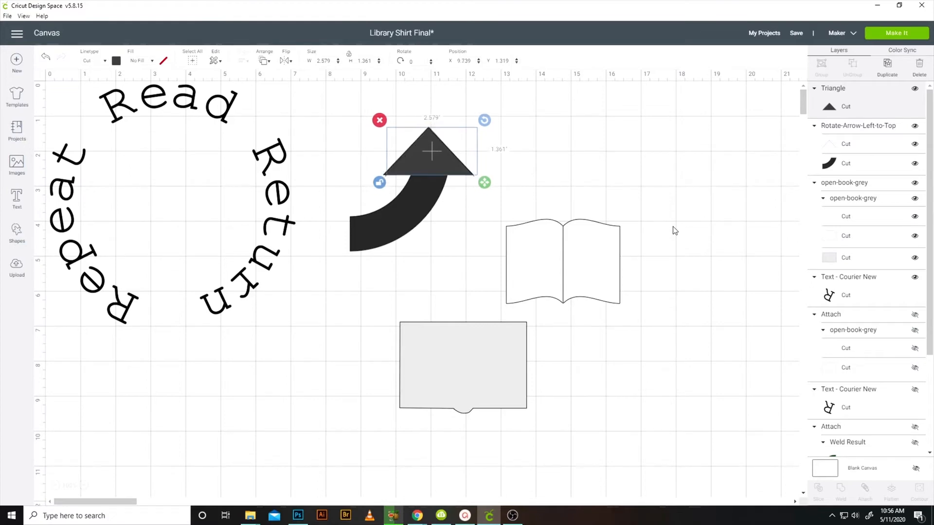
{"action": "left_click", "coordinate": [531, 186]}
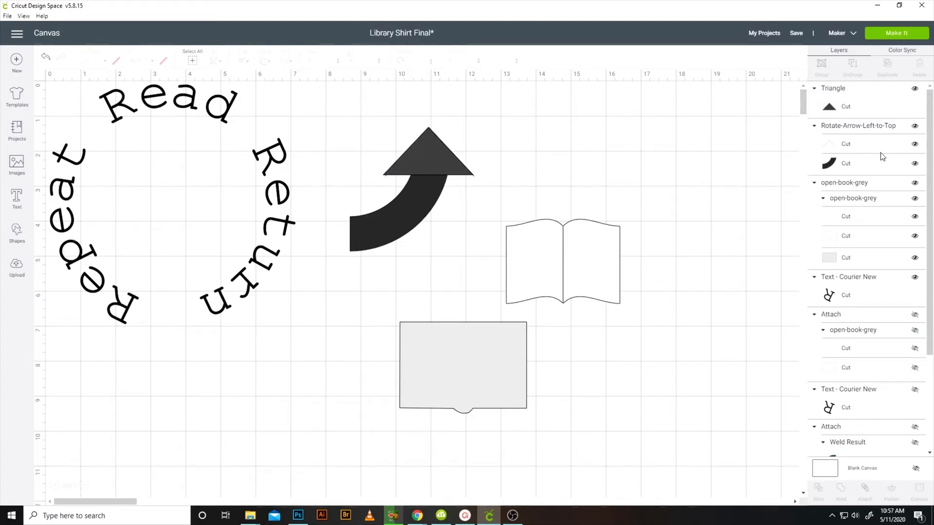
- Hide the arrowhead outline layer and weld the triangle to the curved arrow shaft
{"action": "left_click", "coordinate": [915, 145]}
{"action": "left_click_drag", "start_coordinate": [330, 117], "coordinate": [470, 229]}
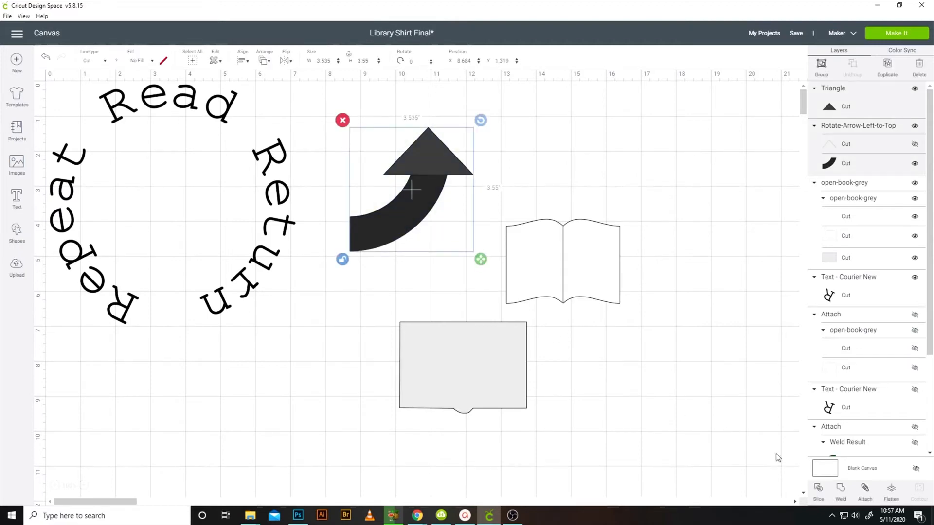
{"action": "left_click", "coordinate": [840, 489]}
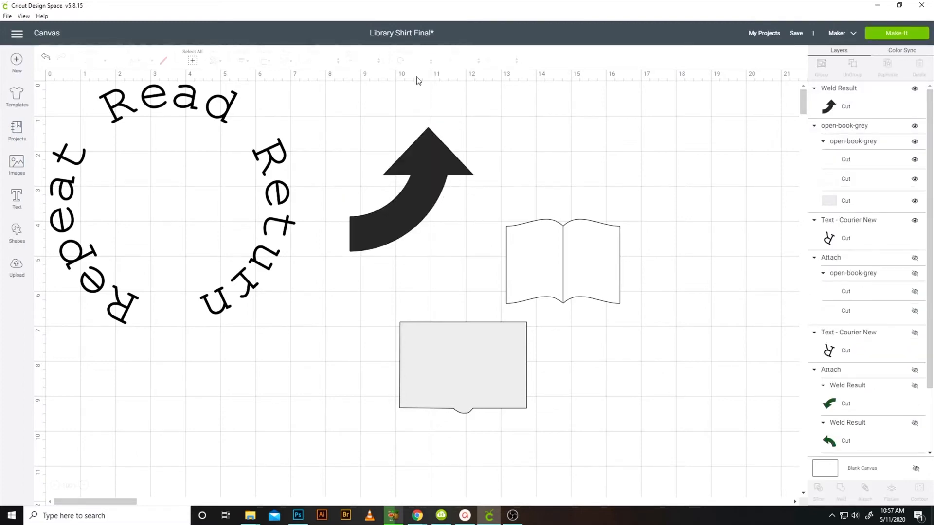
- Shrink the welded arrow, rotate it to about 48° and place it in the gap between "Repeat" and "Return"
{"action": "mouse_move", "coordinate": [421, 172]}
{"action": "left_mouse_down"}
{"action": "mouse_move", "coordinate": [418, 227]}
{"action": "mouse_move", "coordinate": [418, 185]}
{"action": "left_mouse_up"}
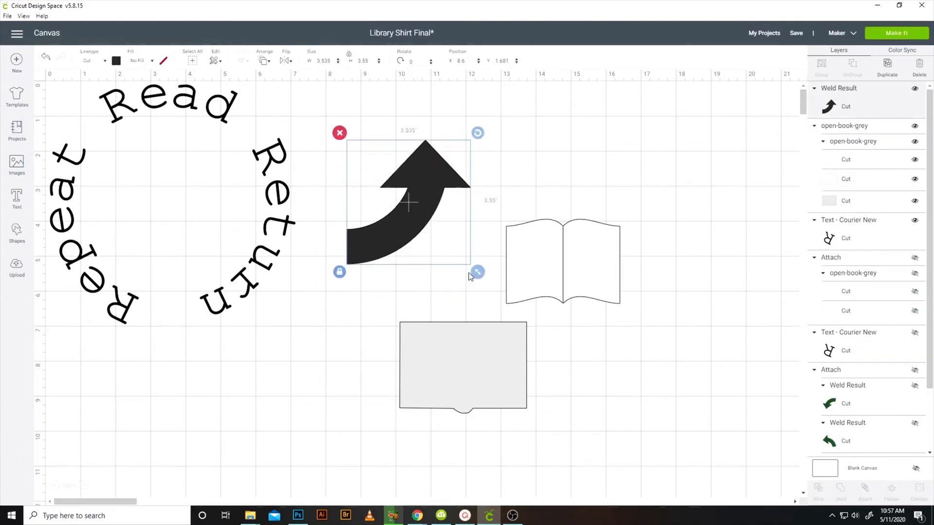
{"action": "left_click_drag", "start_coordinate": [478, 273], "coordinate": [360, 197]}
{"action": "left_click_drag", "start_coordinate": [379, 153], "coordinate": [185, 320]}
{"action": "left_click", "coordinate": [267, 343]}
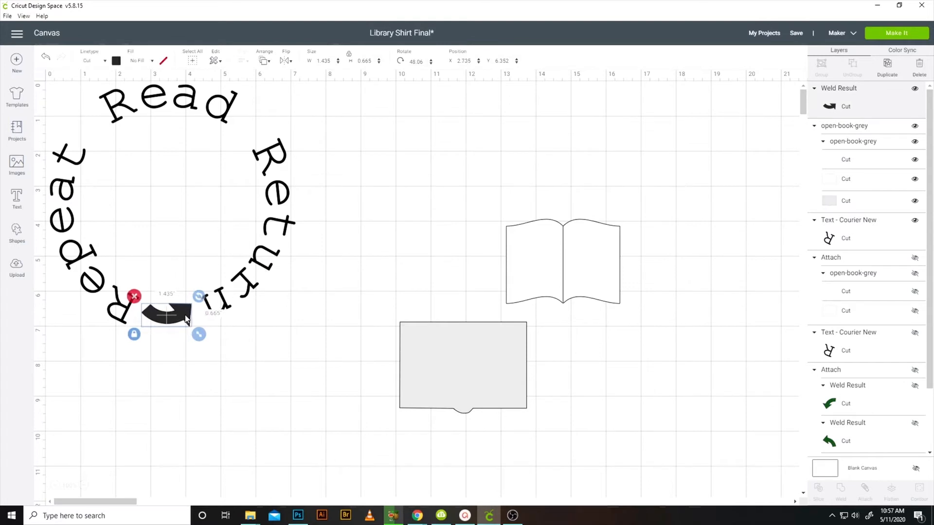
{"action": "left_click", "coordinate": [248, 315]}
{"action": "left_click", "coordinate": [166, 318]}
{"action": "key", "text": "ctrl+d"}
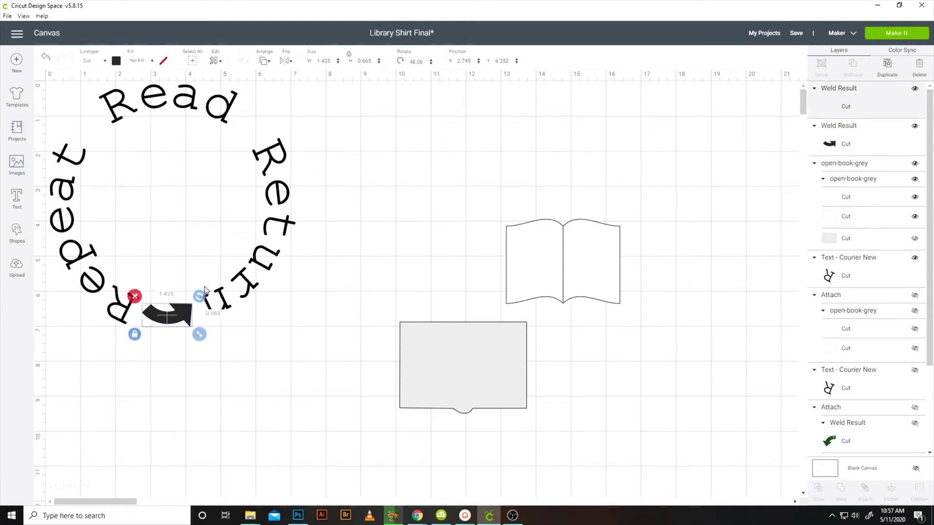
{"action": "left_click_drag", "start_coordinate": [196, 334], "coordinate": [261, 131]}
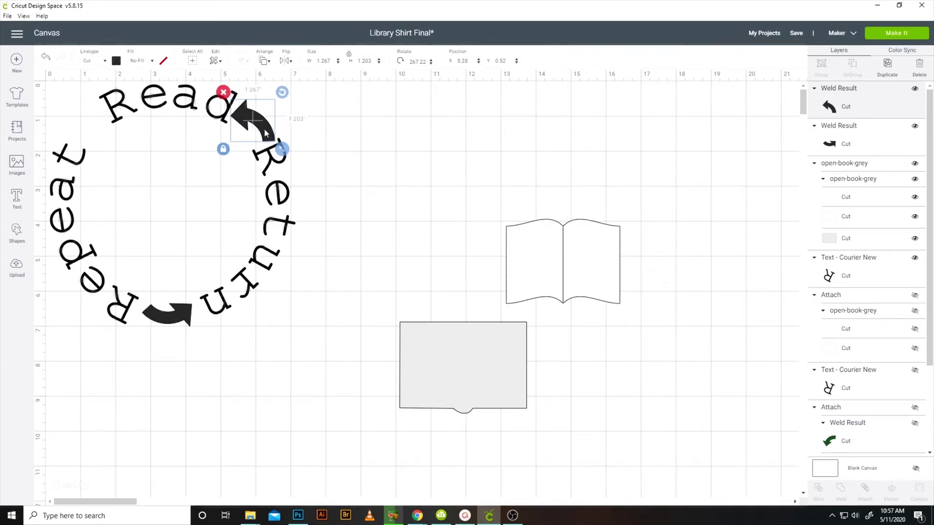
{"action": "left_click_drag", "start_coordinate": [259, 114], "coordinate": [394, 152]}
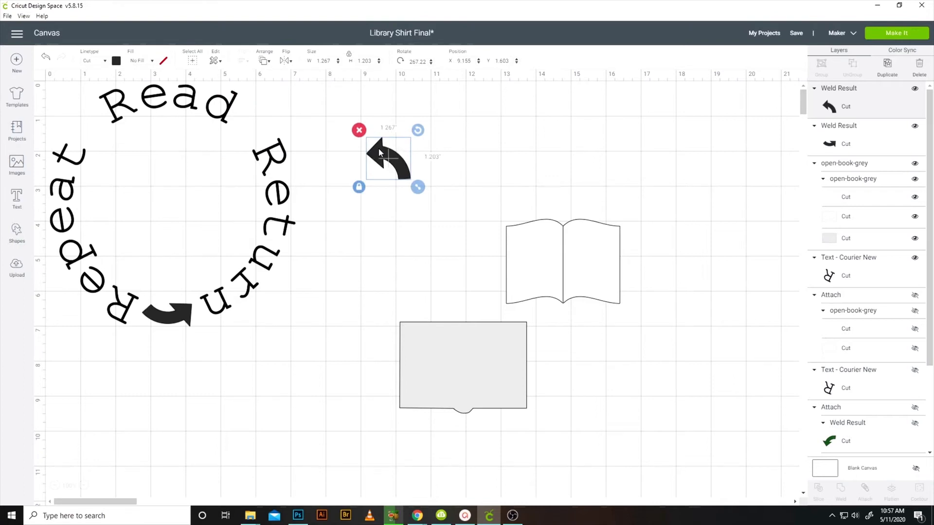
{"action": "left_click", "coordinate": [359, 129]}
- Shrink the arrow to about 1.14 by 0.53 in and place a duplicate rotated to about 274° between "Return" and "Read"
{"action": "left_click", "coordinate": [176, 310]}
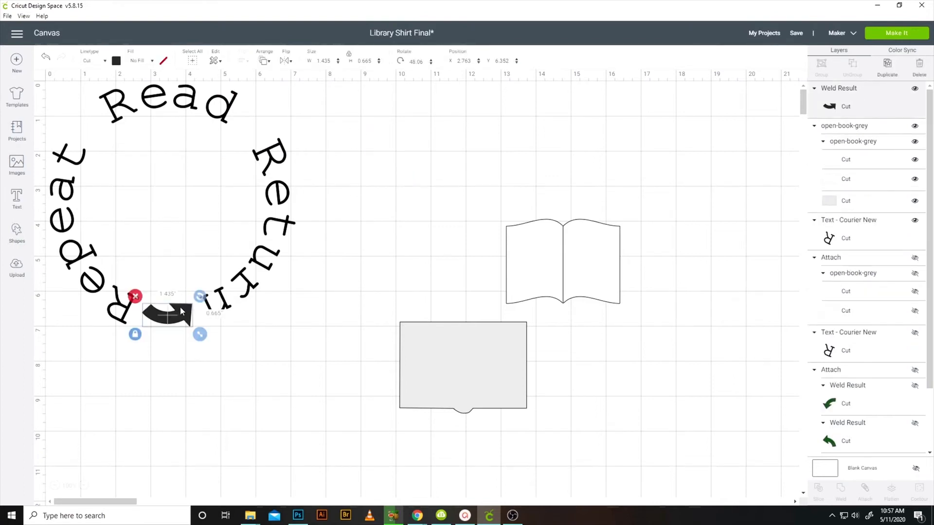
{"action": "left_click_drag", "start_coordinate": [200, 330], "coordinate": [186, 311]}
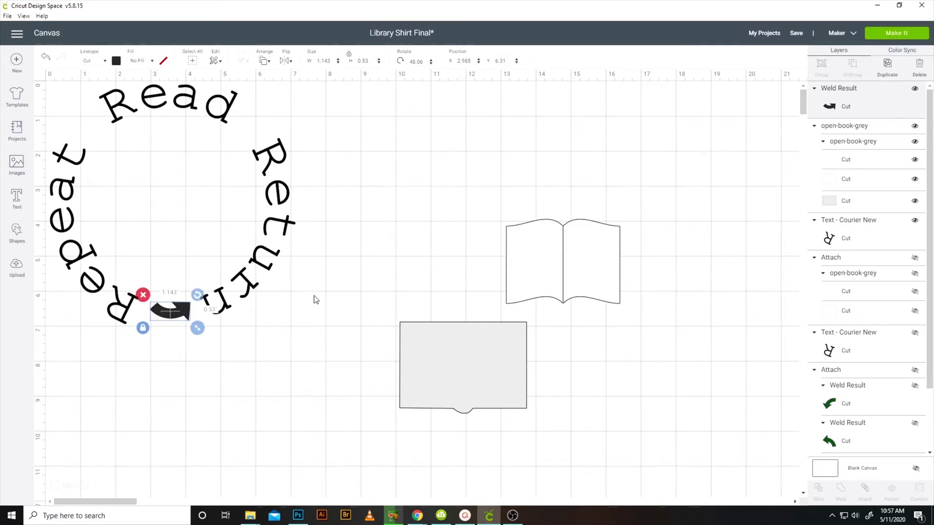
{"action": "key", "text": "ctrl+d"}
{"action": "left_click_drag", "start_coordinate": [265, 271], "coordinate": [254, 135]}
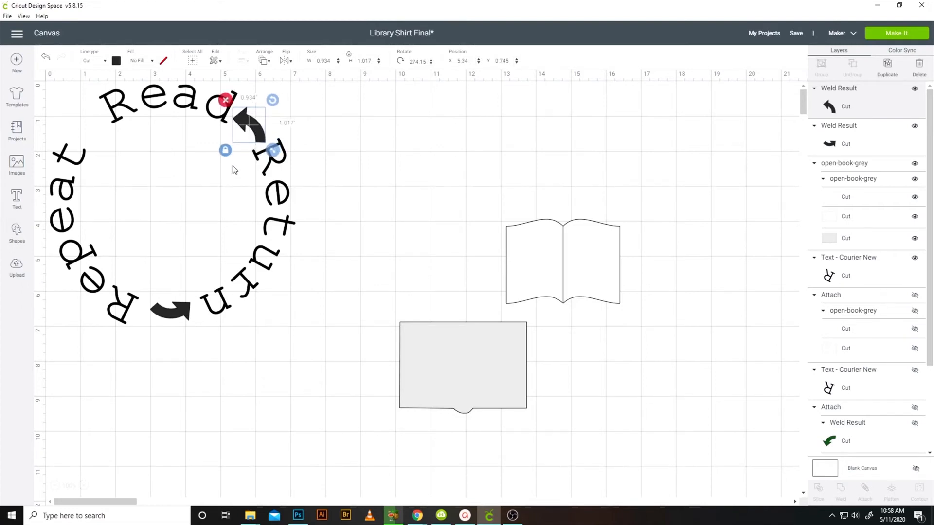
- Duplicate the arrow again, rotate the copy to about 178° and place it between "Read" and "Repeat"
{"action": "key", "text": "ctrl+d"}
{"action": "left_click_drag", "start_coordinate": [278, 140], "coordinate": [104, 125]}
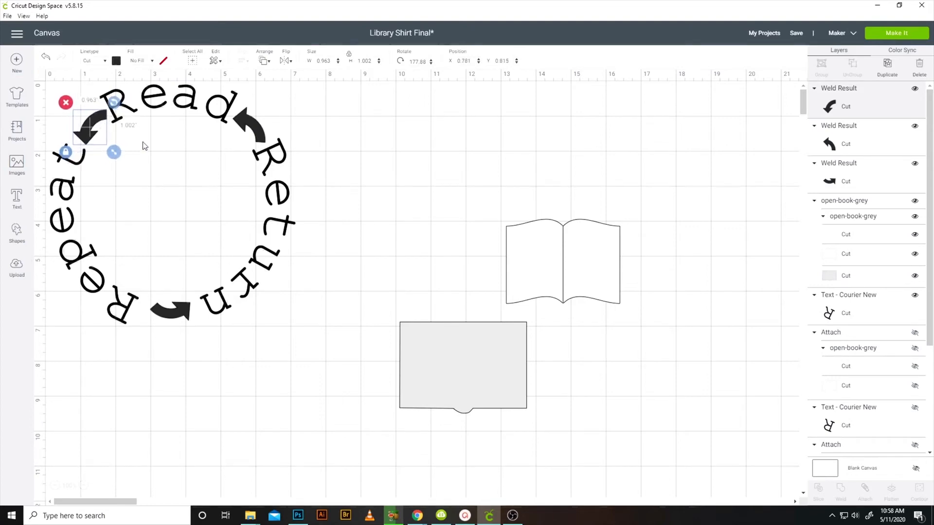
{"action": "left_click", "coordinate": [168, 162]}
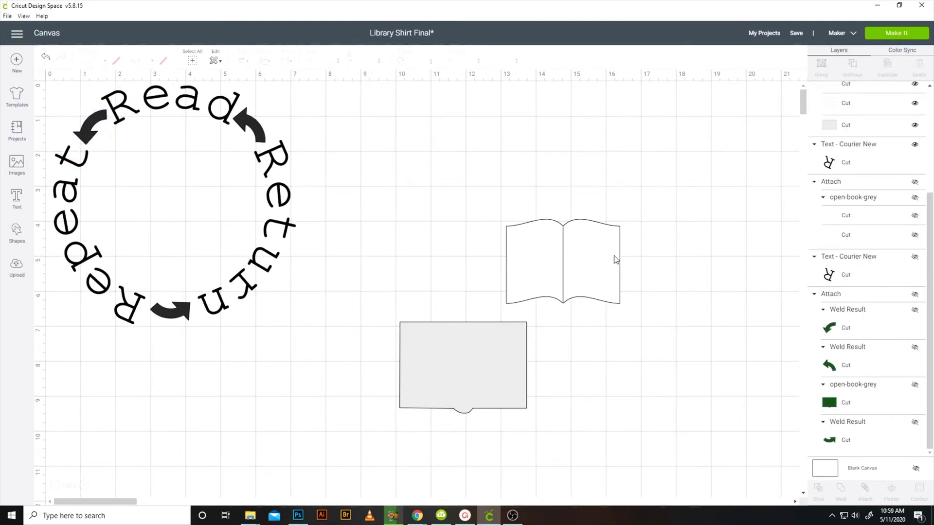
- Move the open-book-grey group to about X 8.33, Y 1.08 and ungroup the pages from the grey cover
{"action": "left_click_drag", "start_coordinate": [469, 180], "coordinate": [625, 454]}
{"action": "left_click_drag", "start_coordinate": [502, 269], "coordinate": [452, 177]}
{"action": "right_click", "coordinate": [455, 174]}
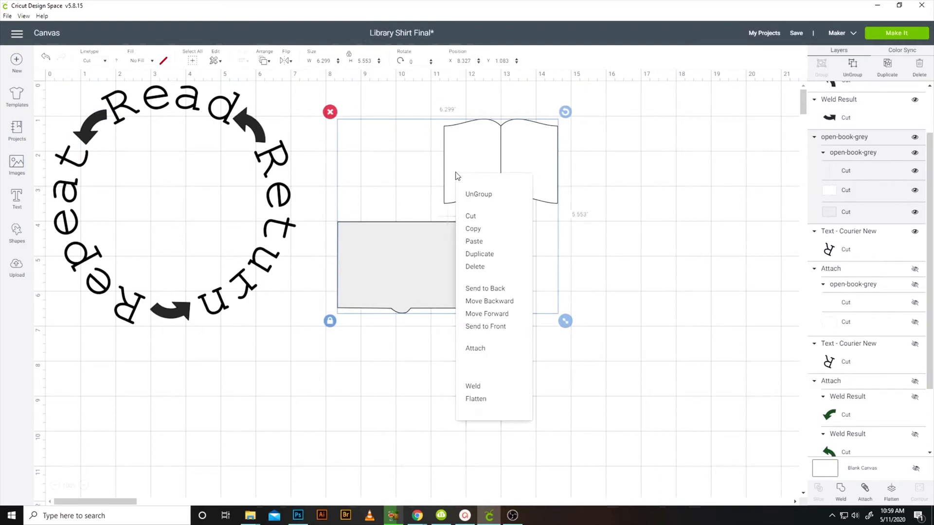
{"action": "left_click", "coordinate": [468, 198]}
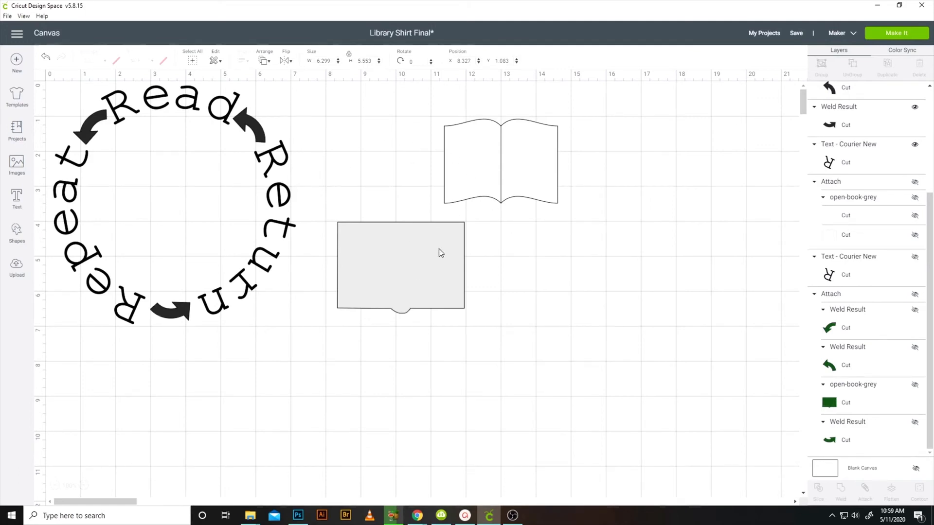
- Move the grey cover behind the book pages and center the two on each other horizontally and vertically
{"action": "left_click", "coordinate": [413, 289]}
{"action": "left_click_drag", "start_coordinate": [412, 289], "coordinate": [528, 227]}
{"action": "left_click_drag", "start_coordinate": [403, 114], "coordinate": [612, 306]}
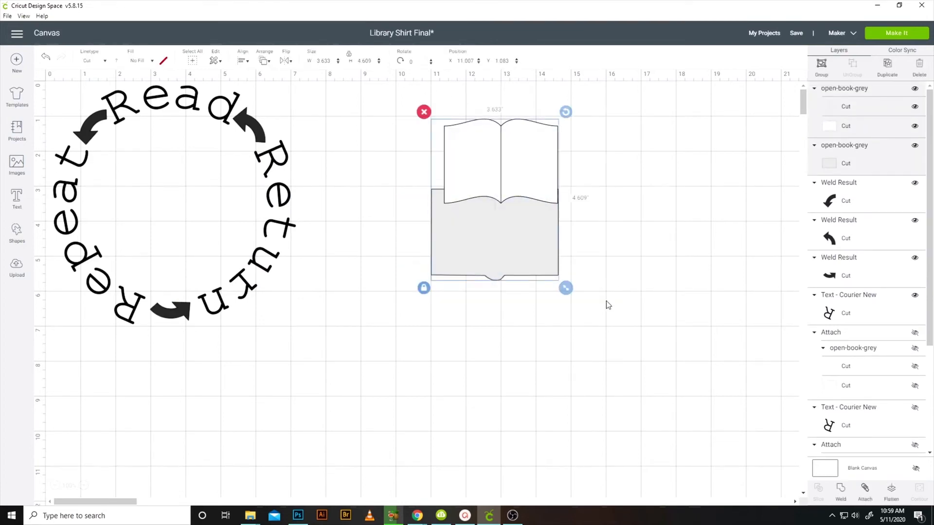
{"action": "left_click", "coordinate": [243, 60]}
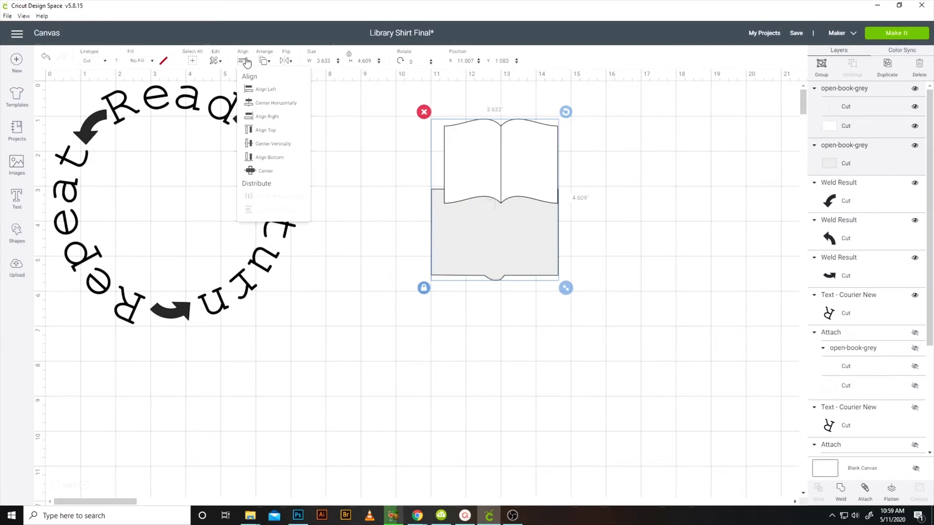
{"action": "left_click", "coordinate": [265, 103]}
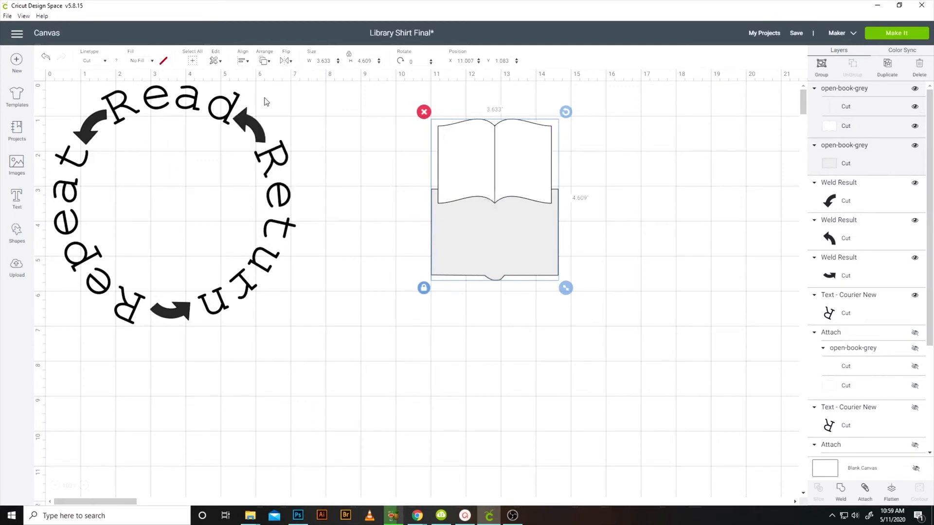
{"action": "left_click", "coordinate": [242, 60]}
{"action": "left_click", "coordinate": [266, 143]}
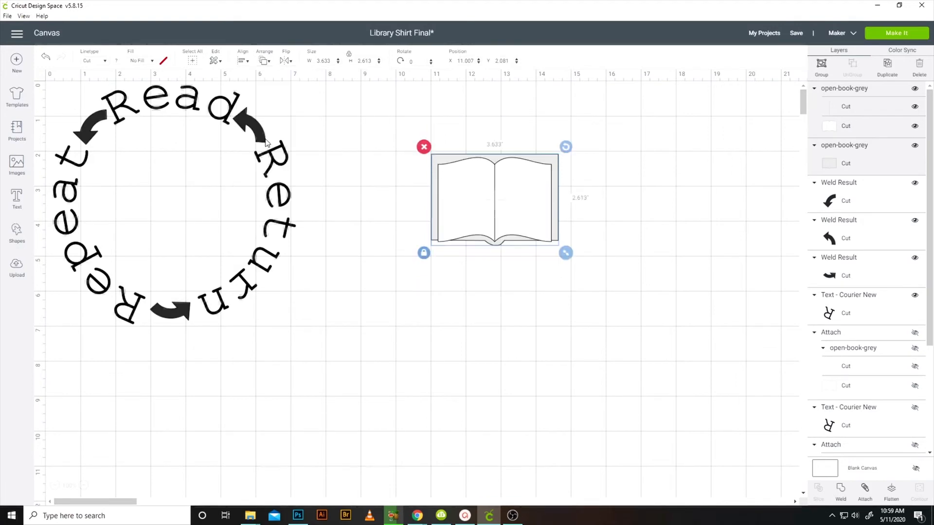
{"action": "left_click", "coordinate": [572, 278]}
- Nudge the book pages up to about Y 2.08 so their top edge lines up with the cover's
{"action": "left_click", "coordinate": [491, 202]}
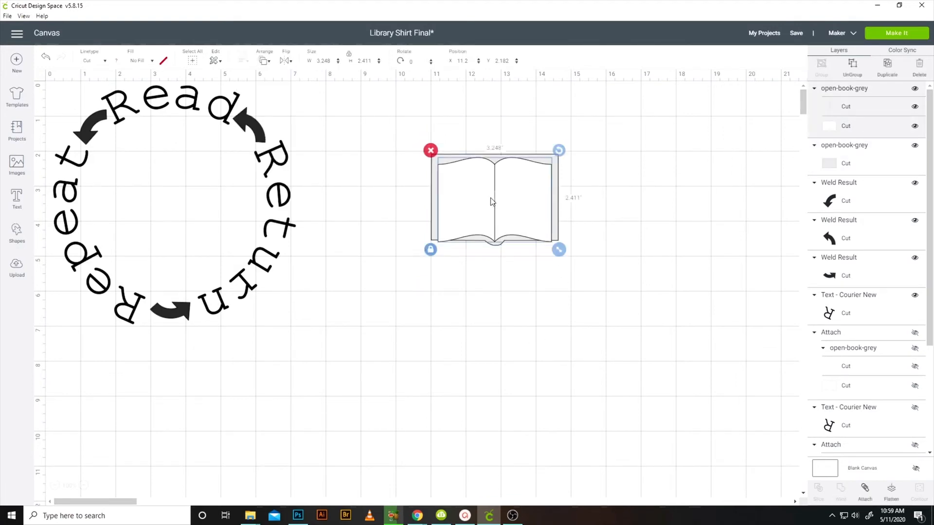
{"action": "key", "text": "Up"}
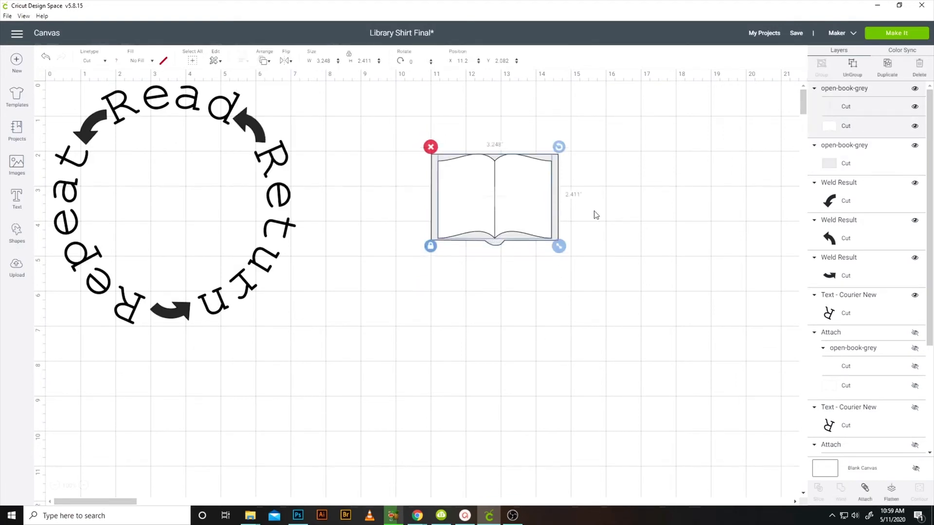
{"action": "left_click", "coordinate": [632, 214]}
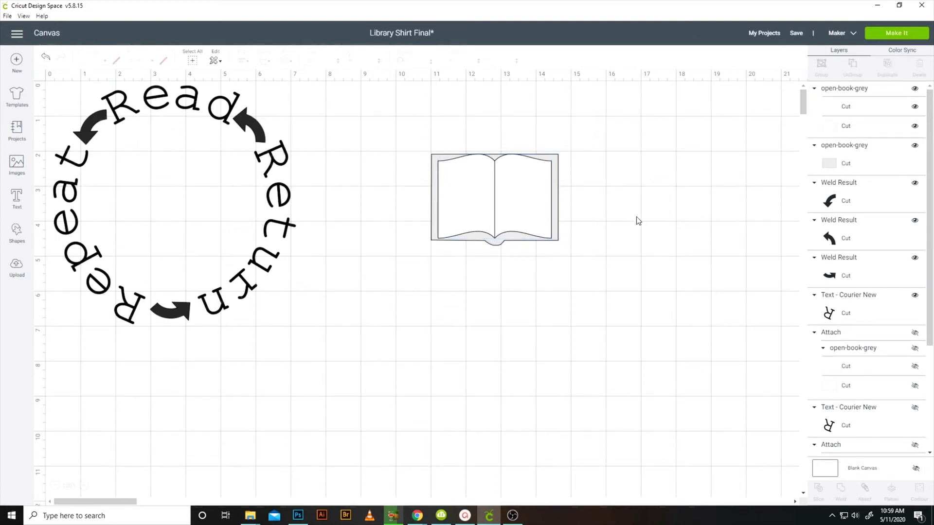
- Move the pages and cover together into the middle of the circular text, at about X 1.77, Y 2.19
{"action": "left_click_drag", "start_coordinate": [476, 194], "coordinate": [152, 193]}
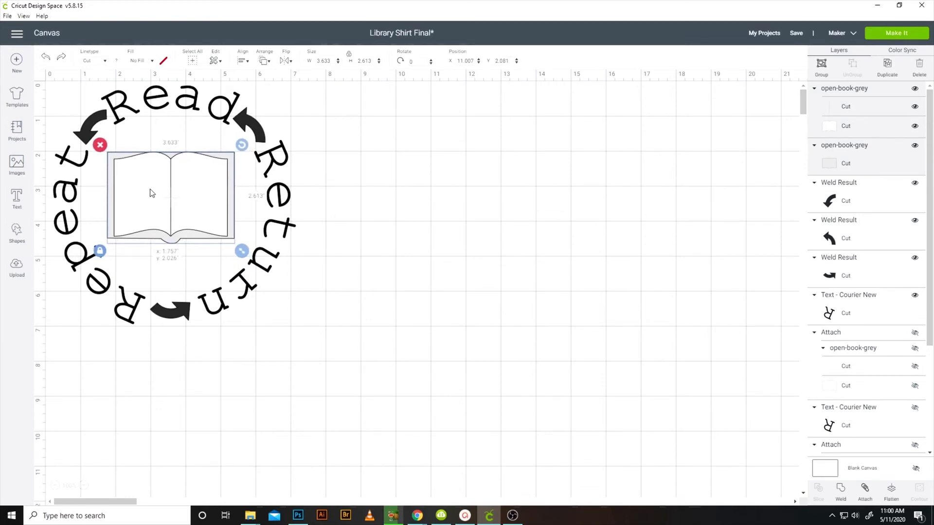
{"action": "left_click_drag", "start_coordinate": [152, 193], "coordinate": [153, 195]}
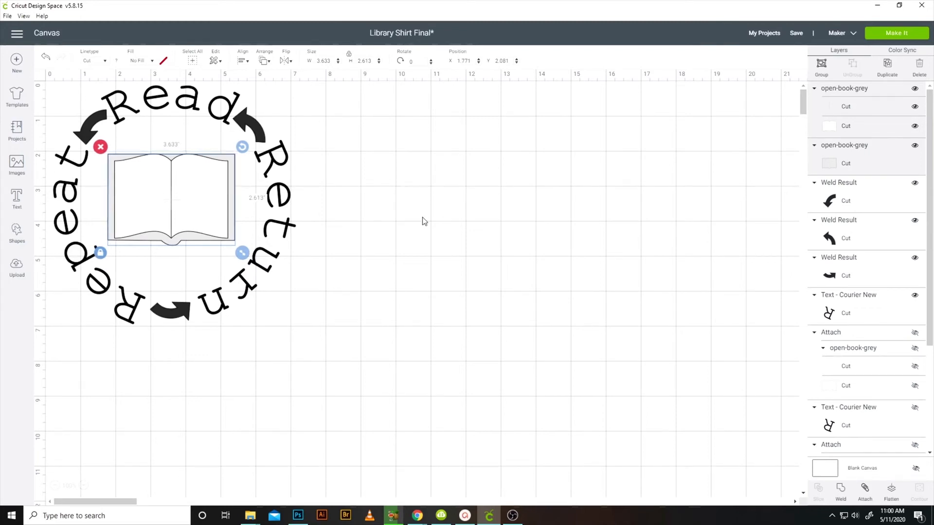
{"action": "left_click", "coordinate": [424, 222]}
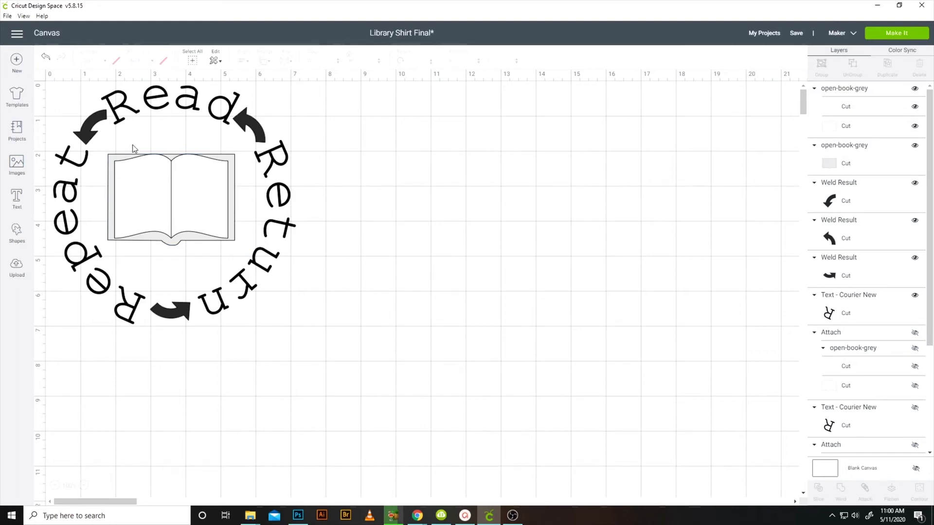
{"action": "left_click", "coordinate": [181, 214]}
{"action": "key", "text": "Down"}
{"action": "left_click", "coordinate": [368, 160]}
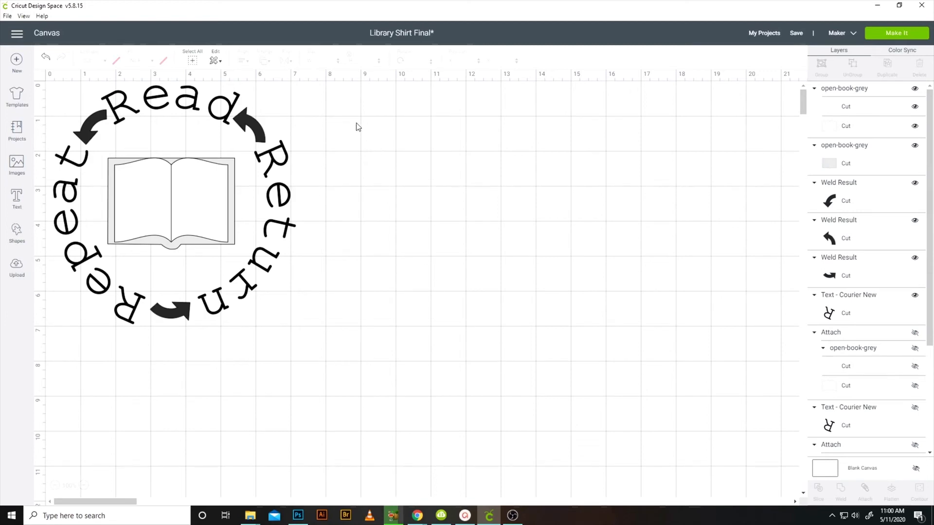
- Recolor all three curved arrows dark green
{"action": "left_click", "coordinate": [238, 121]}
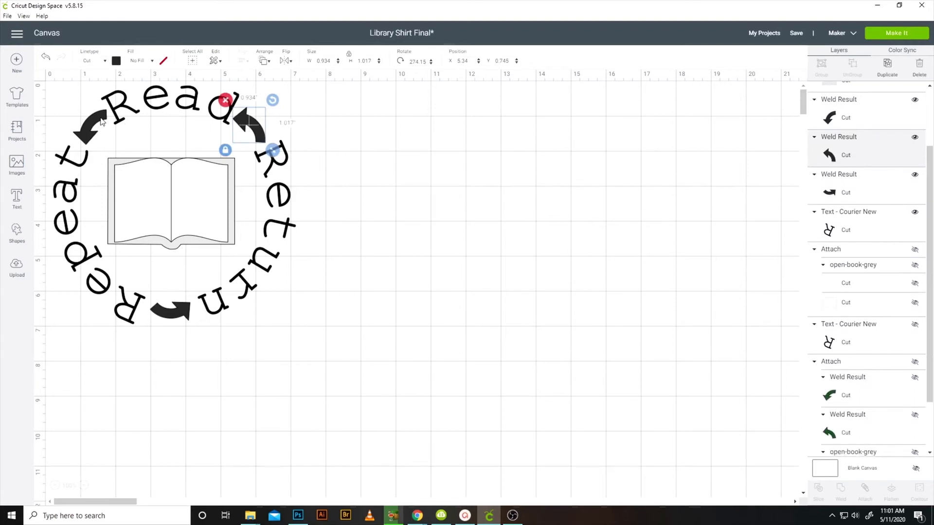
{"action": "key", "text": "ctrl+a"}
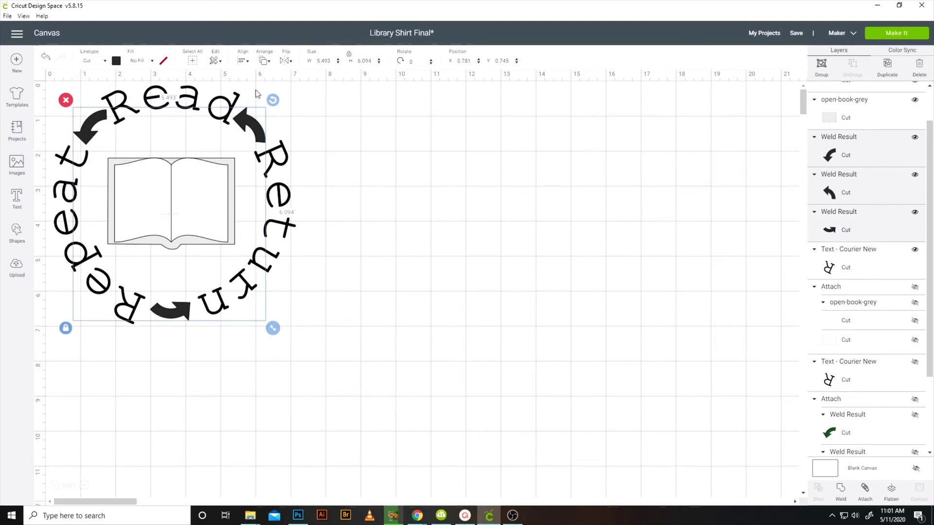
{"action": "left_click", "coordinate": [116, 61]}
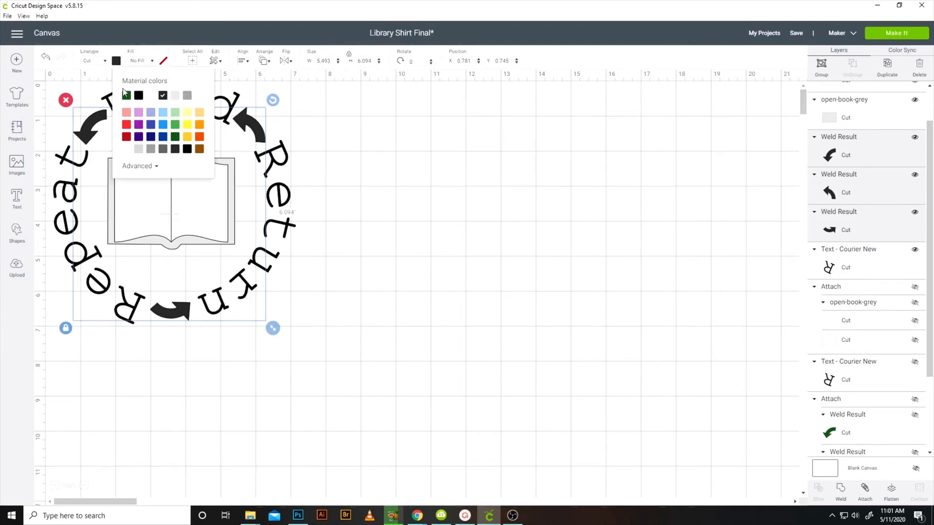
{"action": "left_click", "coordinate": [127, 95]}
{"action": "left_click", "coordinate": [385, 205]}
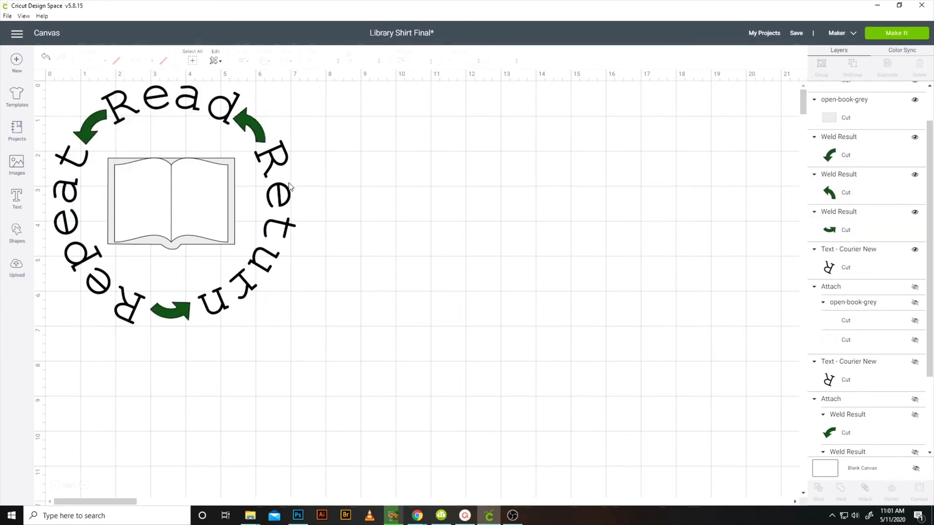
- Recolor the grey book cover the same dark green as the arrows
{"action": "left_click", "coordinate": [226, 163]}
{"action": "key", "text": "ctrl+z"}
{"action": "left_click", "coordinate": [171, 251]}
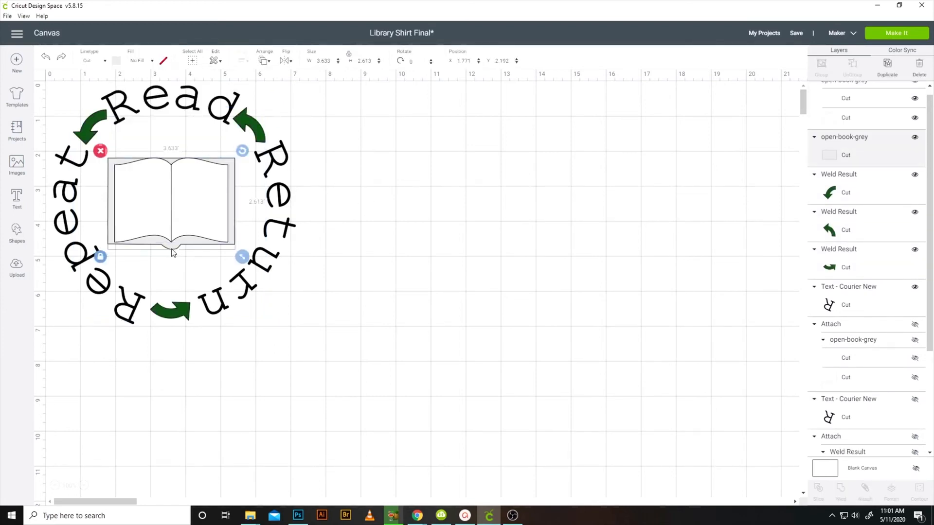
{"action": "left_click", "coordinate": [116, 62]}
{"action": "left_click", "coordinate": [127, 96]}
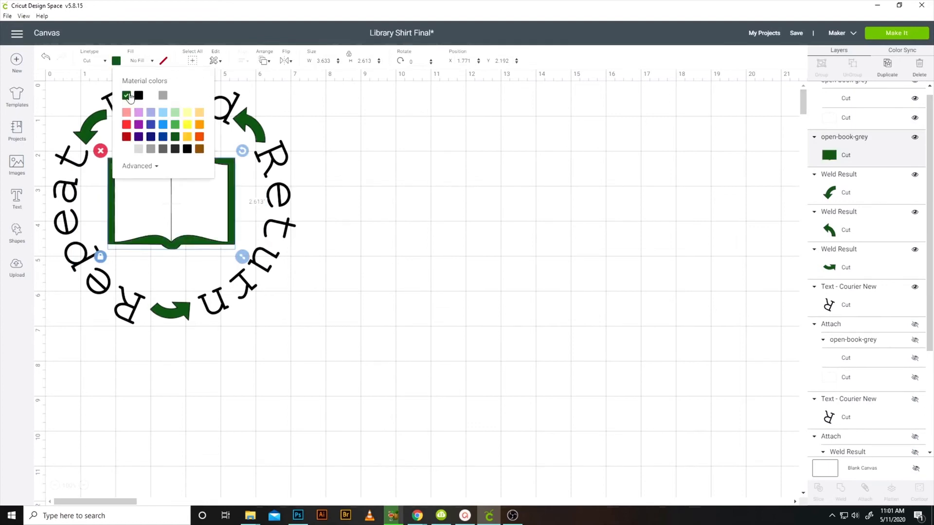
{"action": "left_click", "coordinate": [409, 256]}
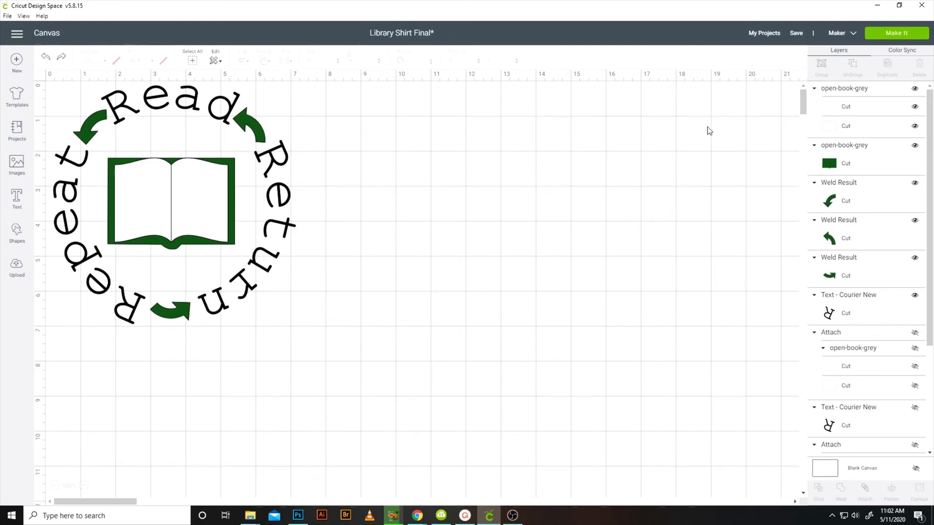
- Proceed to mat preparation, look through the four mats and turn on mirroring for the green mat
{"action": "left_click", "coordinate": [888, 33]}
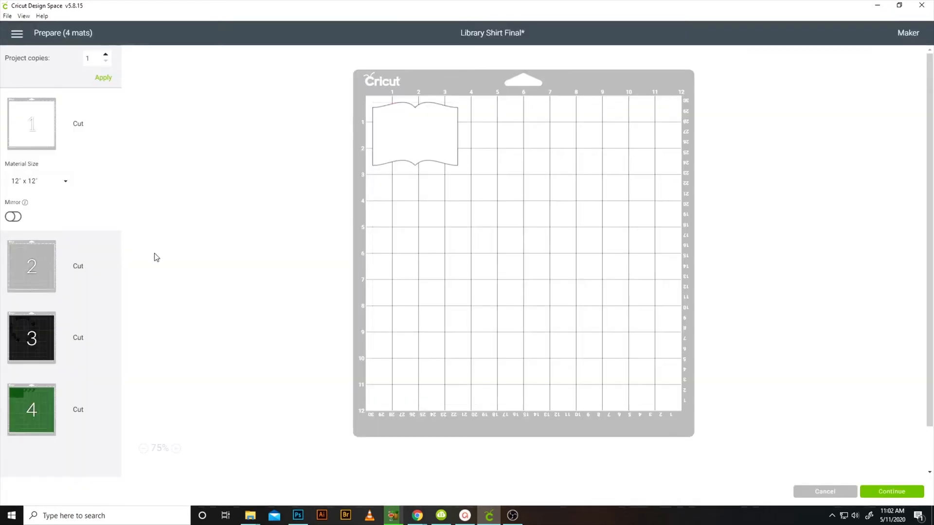
{"action": "left_click", "coordinate": [49, 258]}
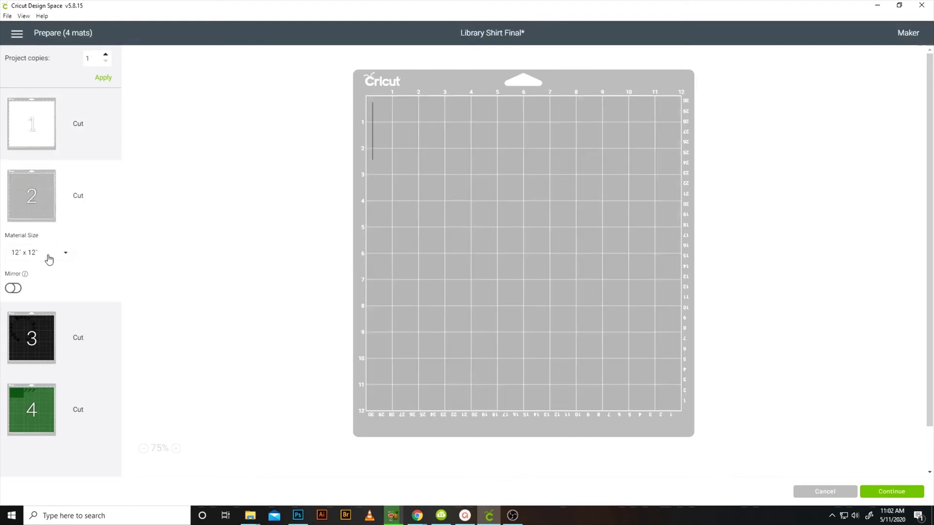
{"action": "left_click", "coordinate": [36, 320]}
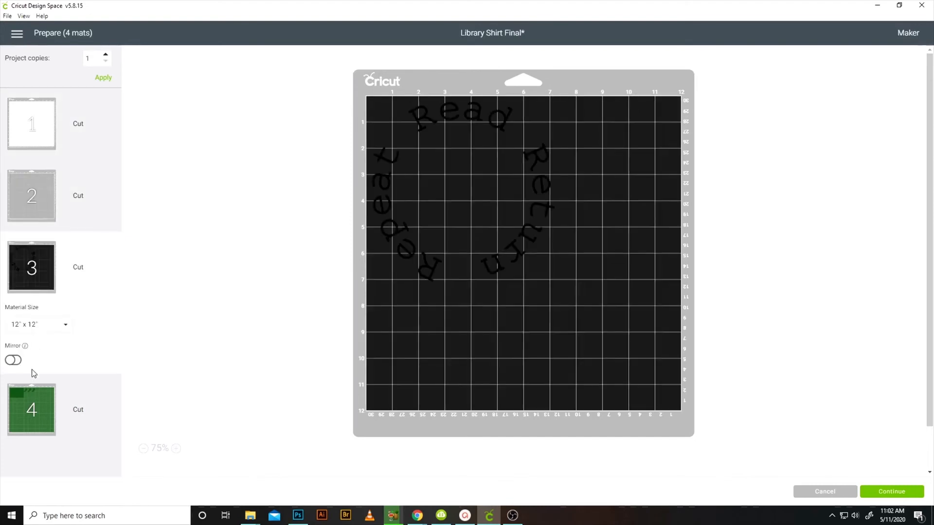
{"action": "left_click", "coordinate": [29, 402]}
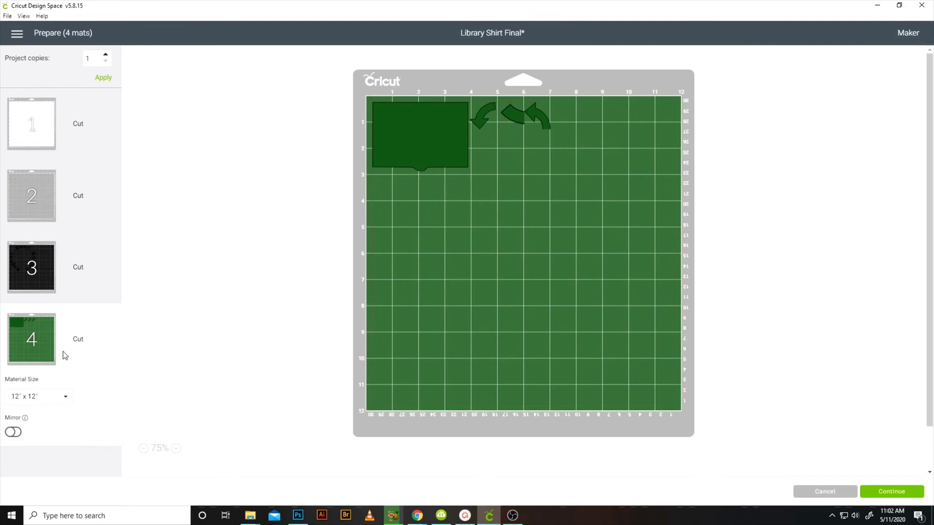
{"action": "left_click", "coordinate": [14, 432]}
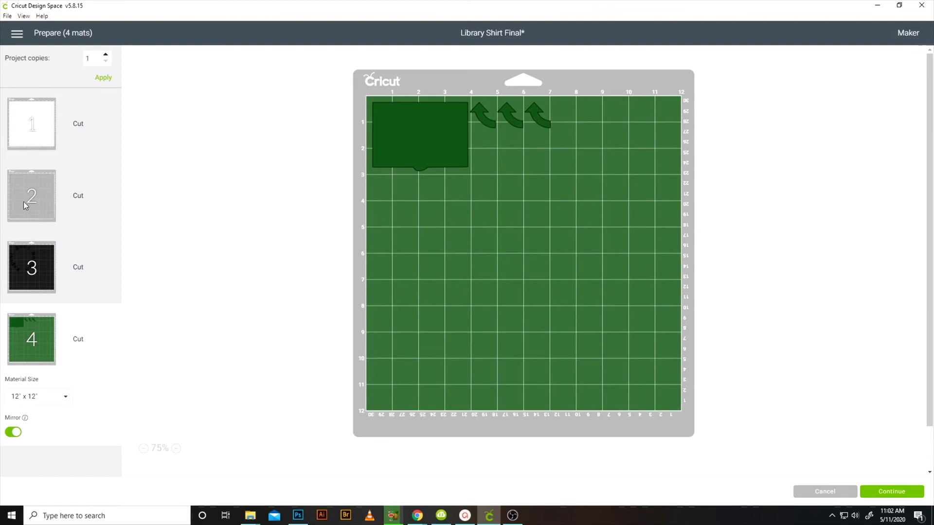
- Turn on mirroring for the black text mat, review the green mat and return to the canvas
{"action": "left_click", "coordinate": [43, 269]}
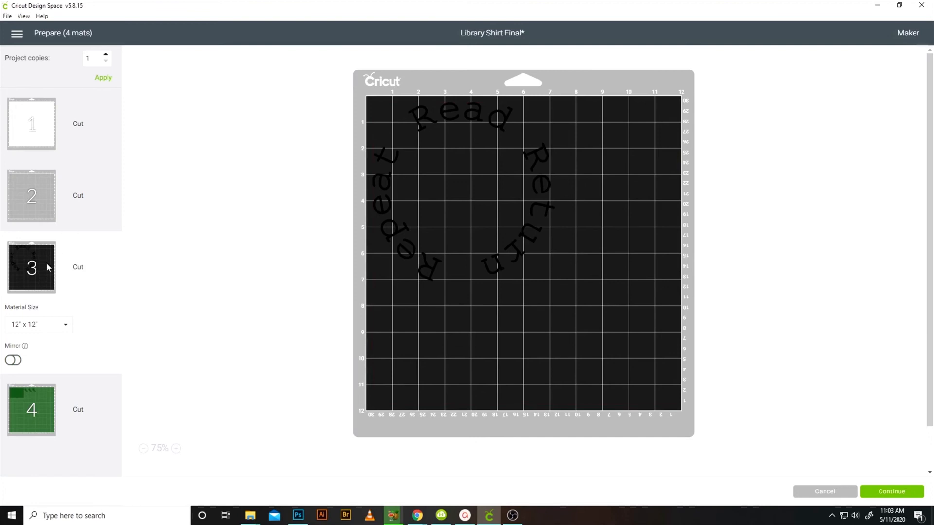
{"action": "left_click", "coordinate": [9, 361]}
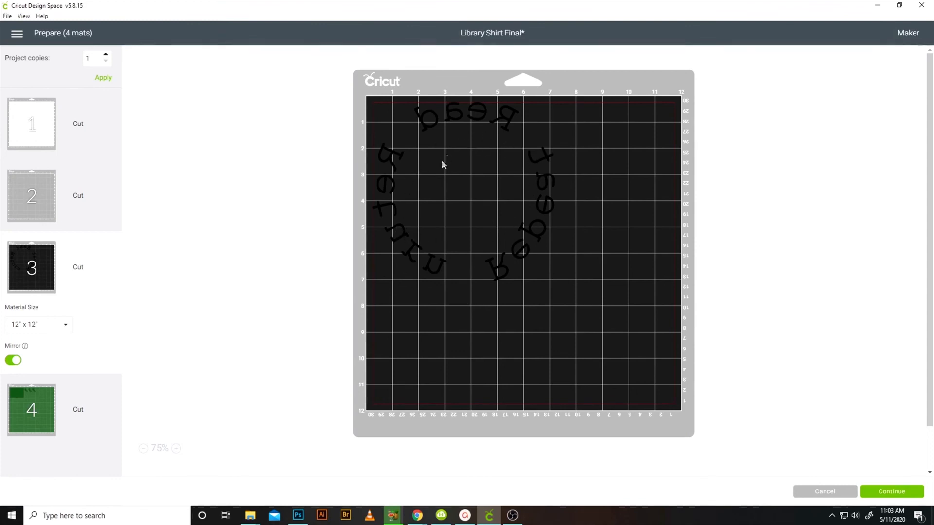
{"action": "left_click", "coordinate": [74, 408]}
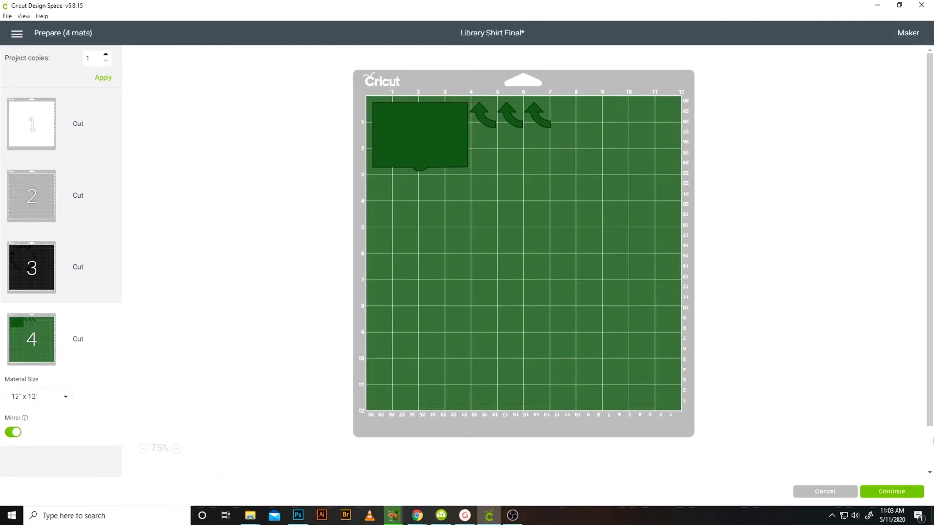
{"action": "left_click", "coordinate": [835, 493]}
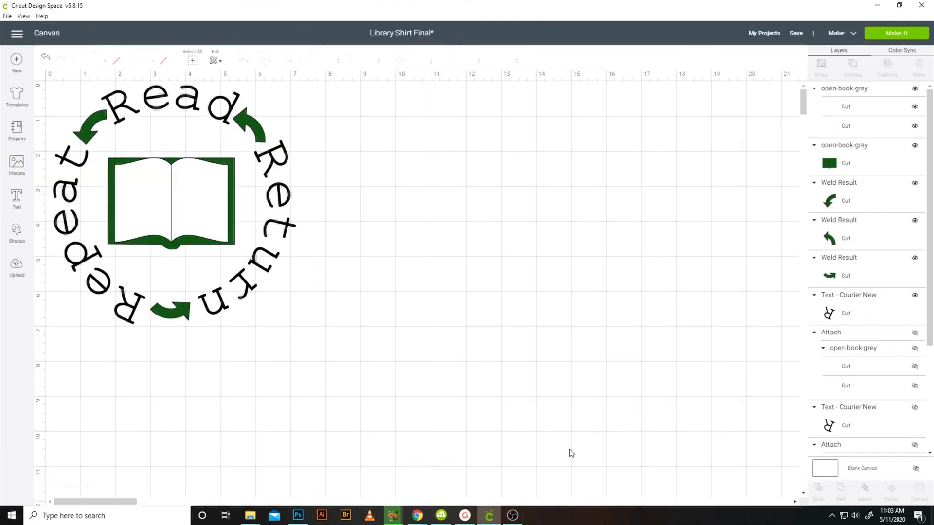
- Attach the three green curved arrows and the green book cover together so they keep their arrangement when cut
{"action": "left_click", "coordinate": [253, 129]}
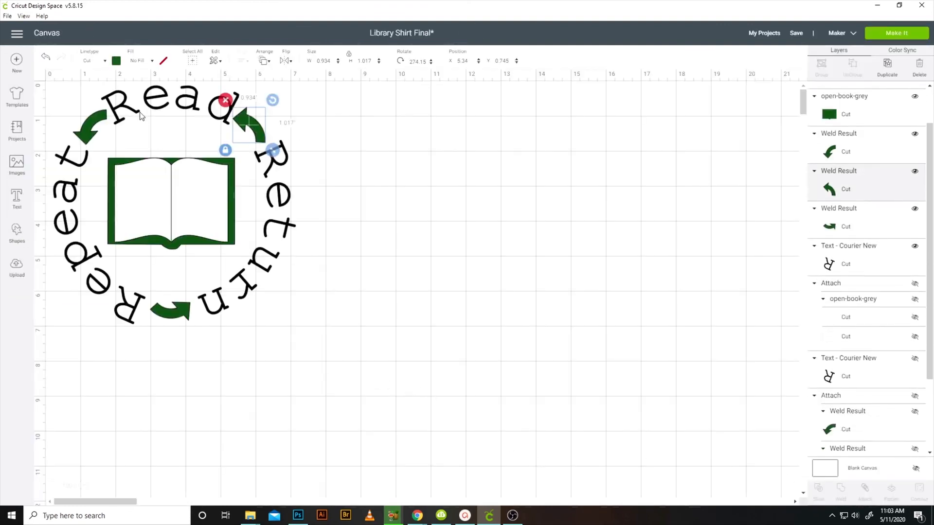
{"action": "left_click", "coordinate": [94, 131], "text": "shift"}
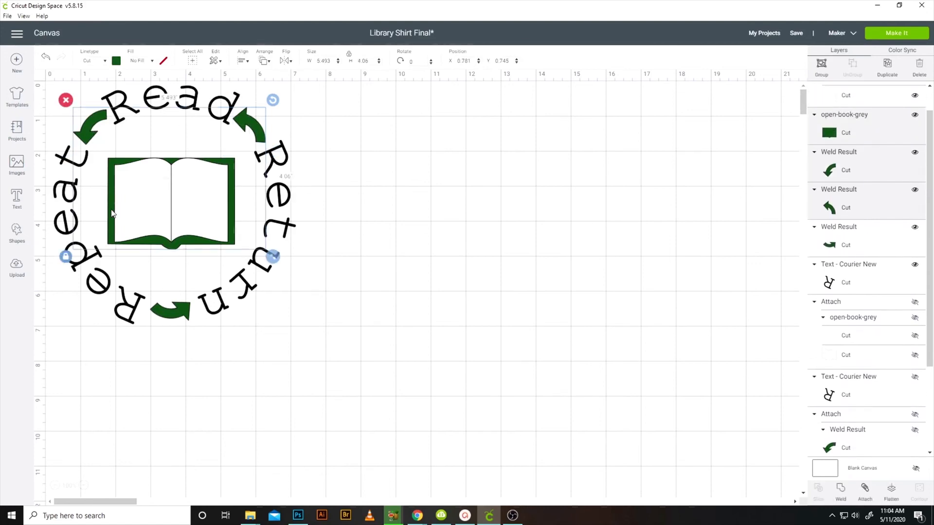
{"action": "left_click", "coordinate": [168, 312], "text": "shift"}
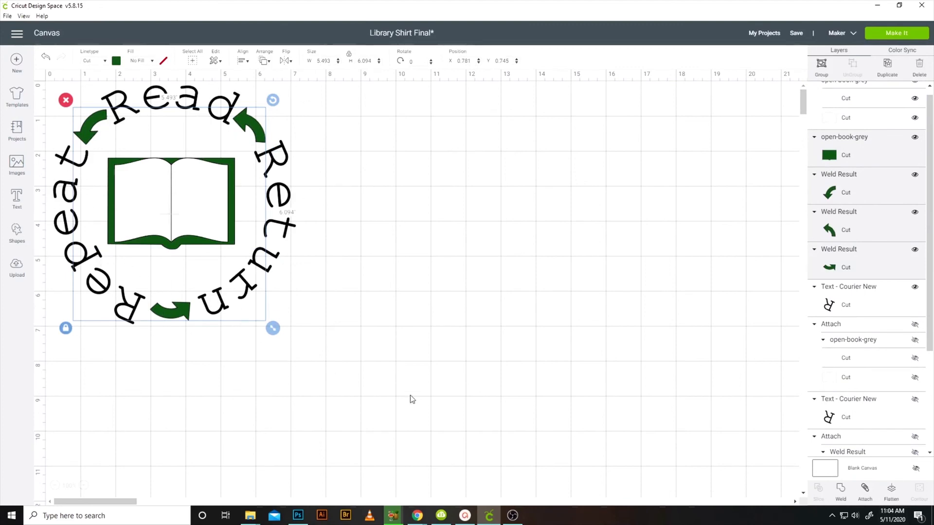
{"action": "left_click", "coordinate": [864, 489]}
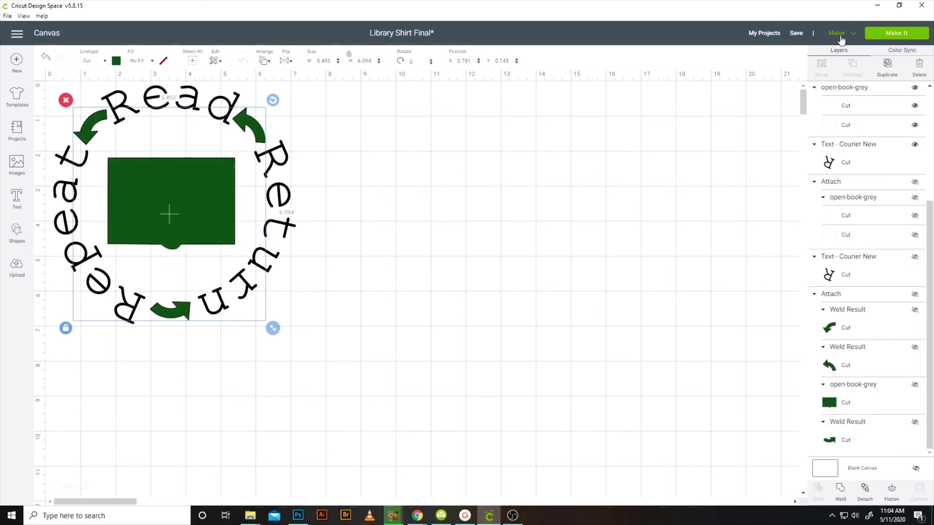
- Return to mat preparation and check the layout of the attached arrows and book cover on the green mat
{"action": "left_click", "coordinate": [878, 33]}
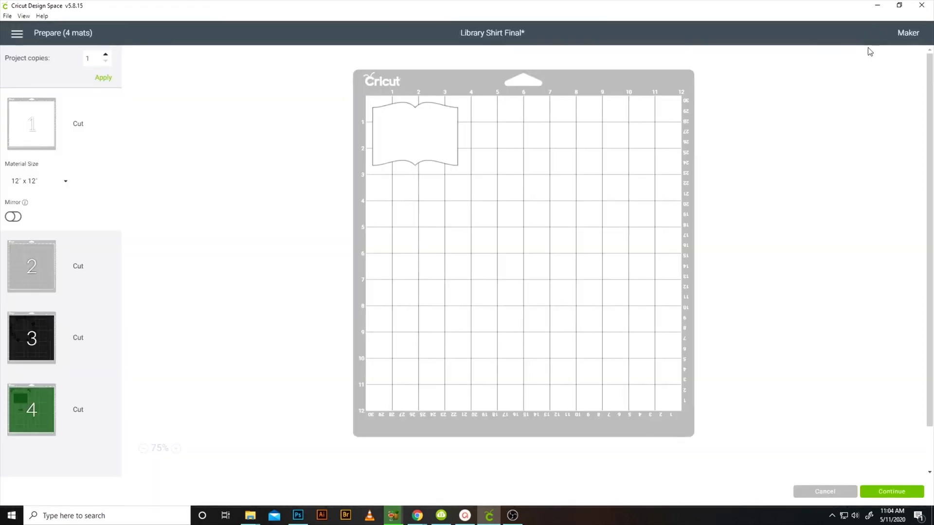
{"action": "left_click", "coordinate": [27, 407]}
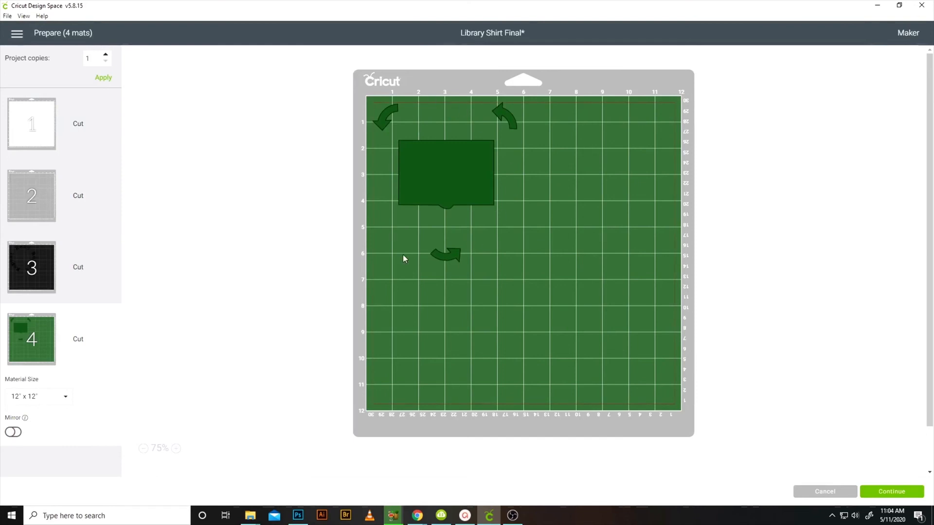